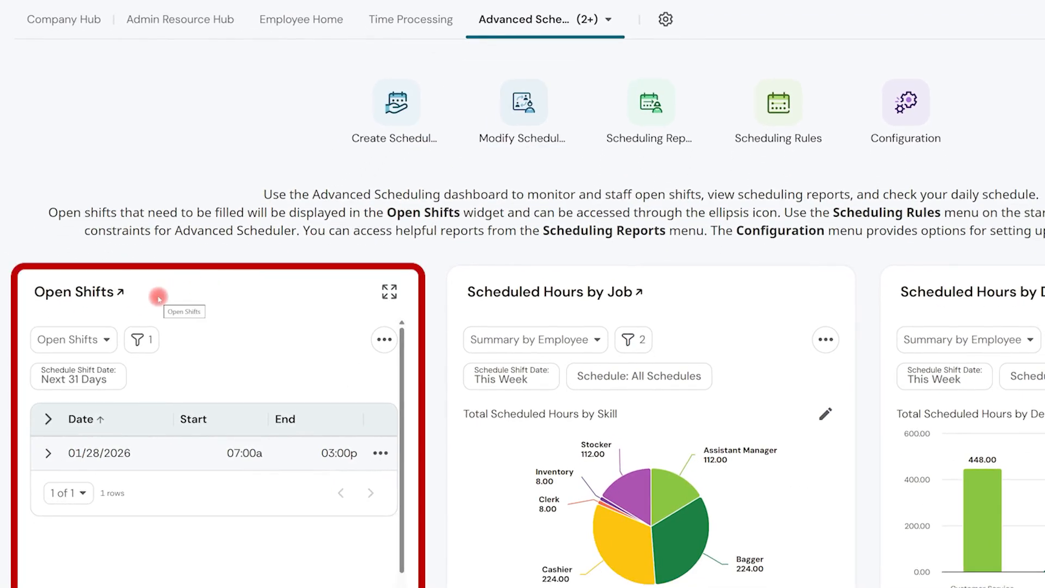
- Look over the Advanced Scheduling dashboard widgets and open the schedule creation page
scroll(157, 297, down, 1)
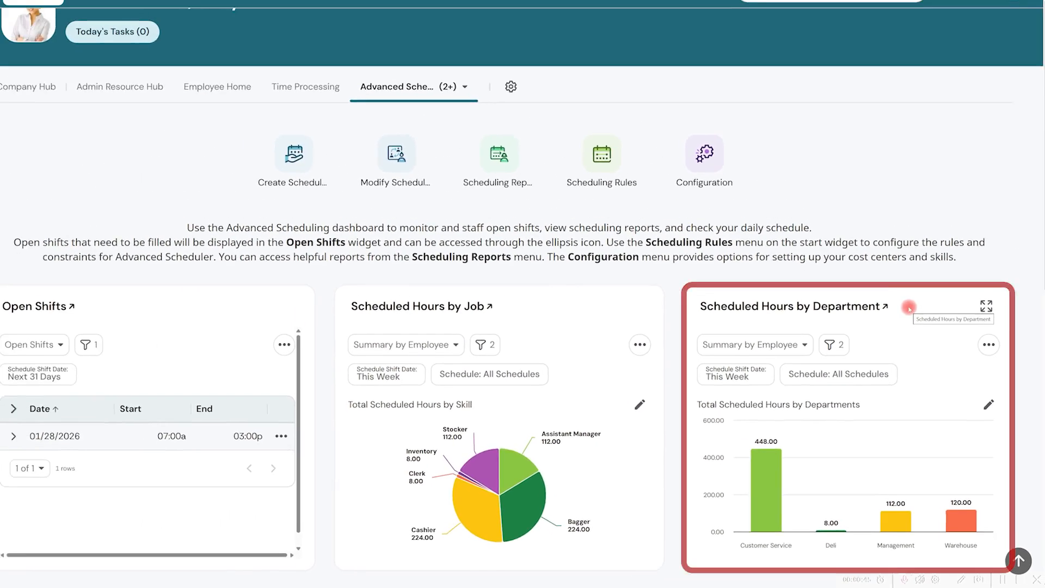
scroll(908, 308, down, 5)
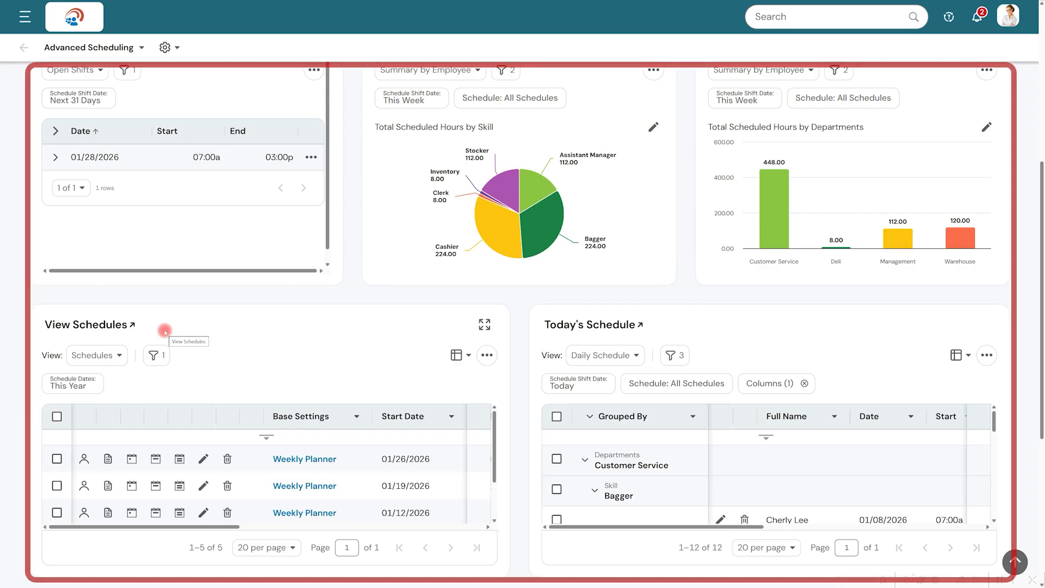
scroll(164, 330, up, 10)
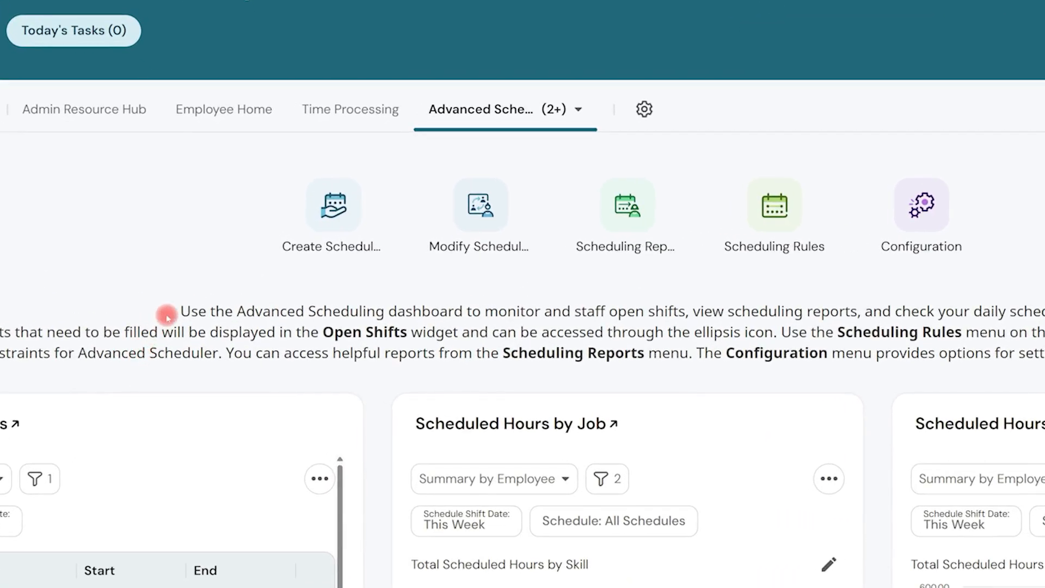
click(326, 247)
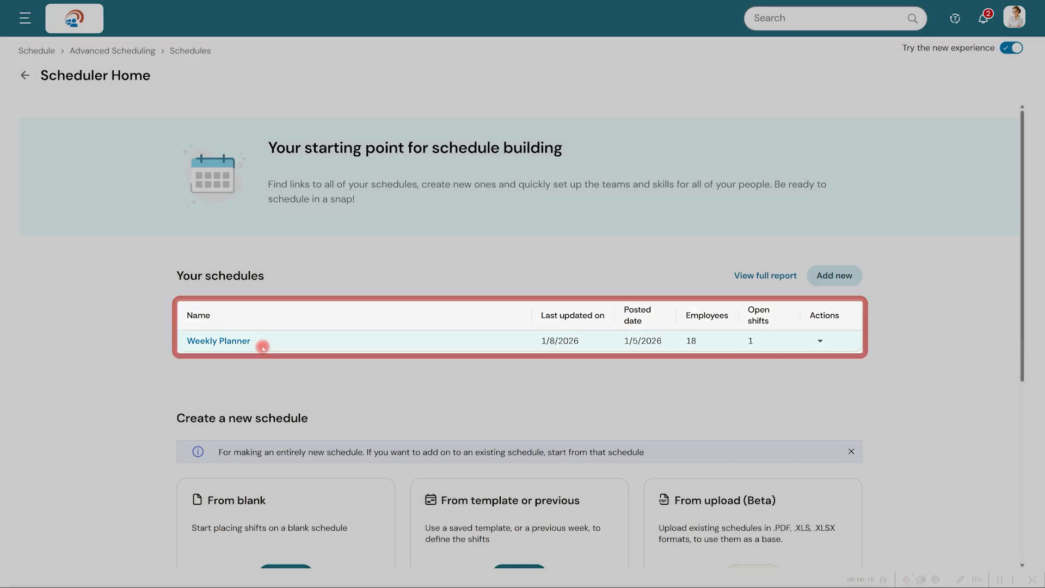
- Open the existing Weekly Planner schedule and advance it to the week of February 2–8
scroll(263, 347, down, 4)
scroll(266, 347, down, 2)
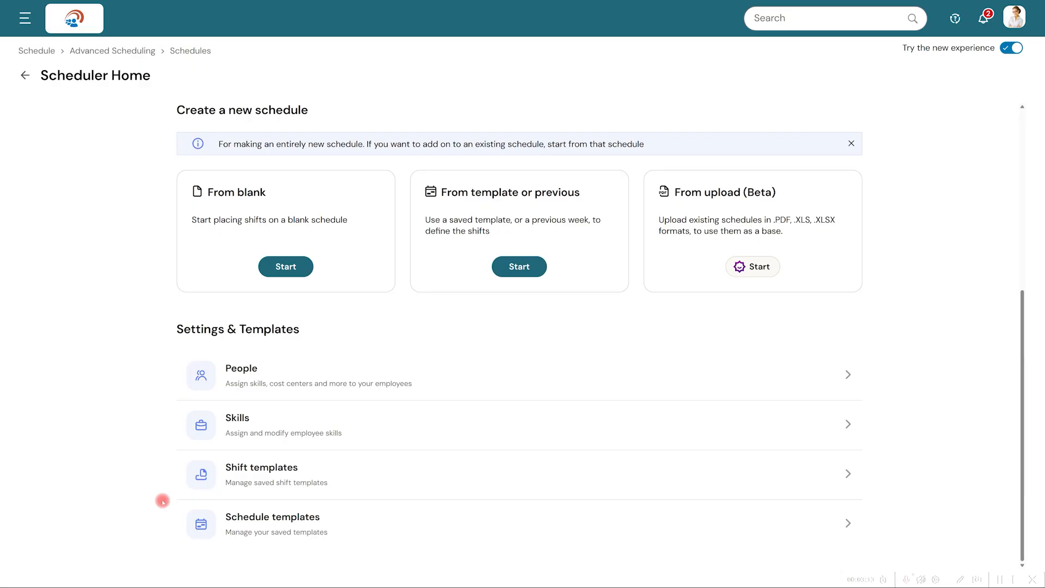
scroll(162, 501, up, 3)
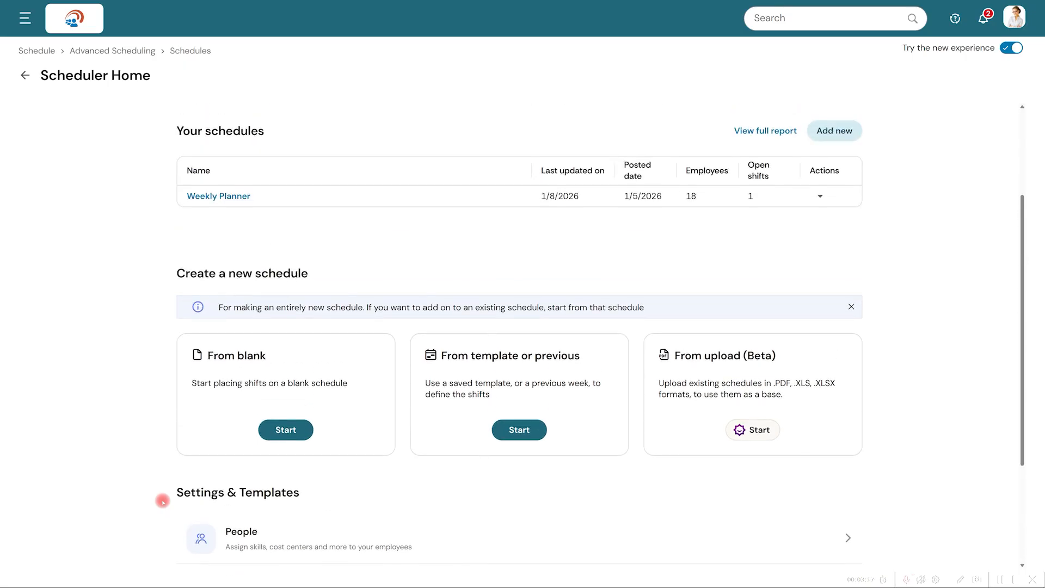
scroll(163, 501, up, 5)
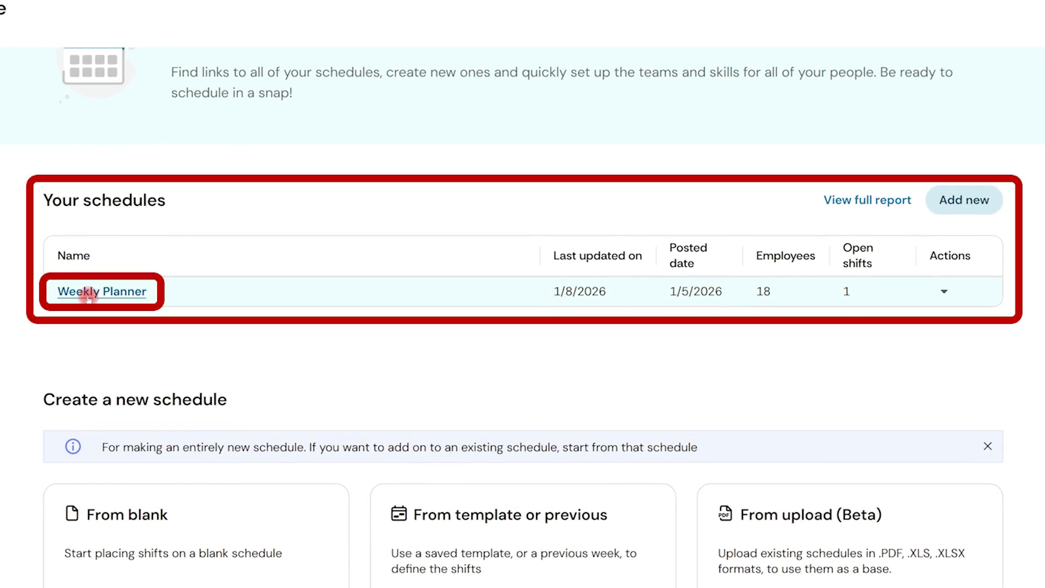
click(89, 294)
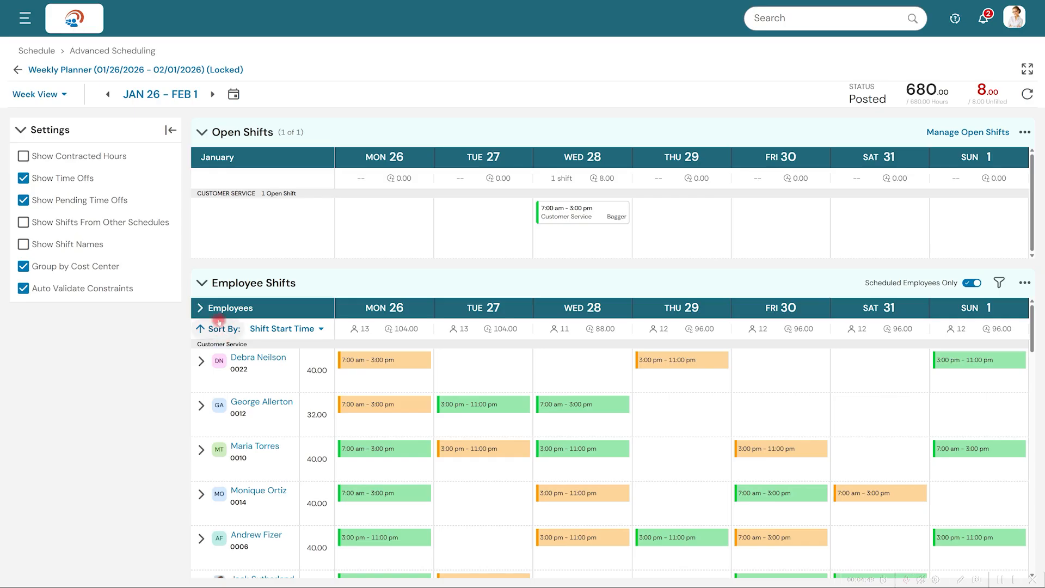
click(212, 95)
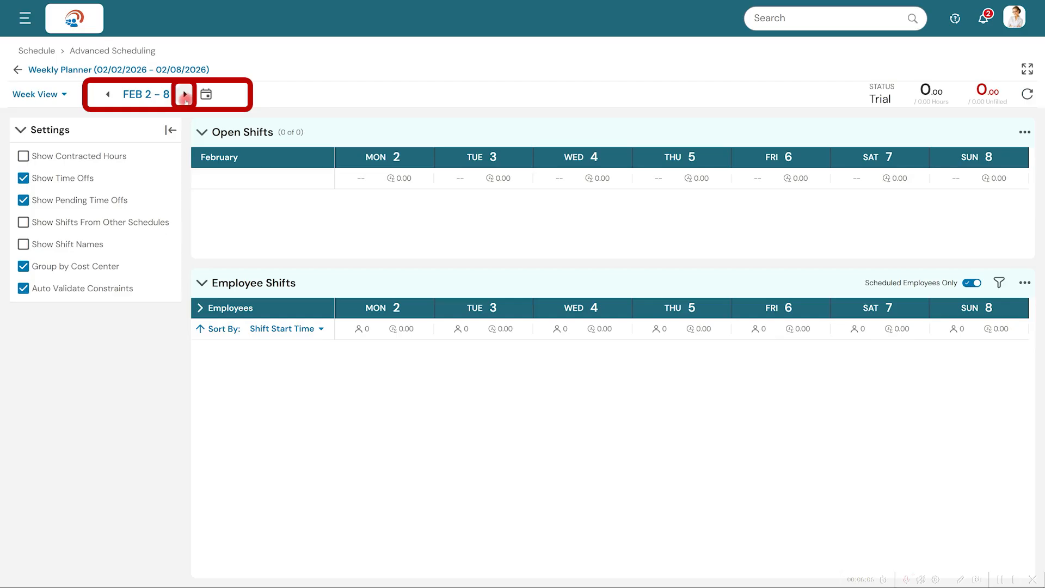
- Import the previously published Weekly Planner schedule for 01/05/2026–01/11/2026, leaving its shifts as open shifts
click(1026, 283)
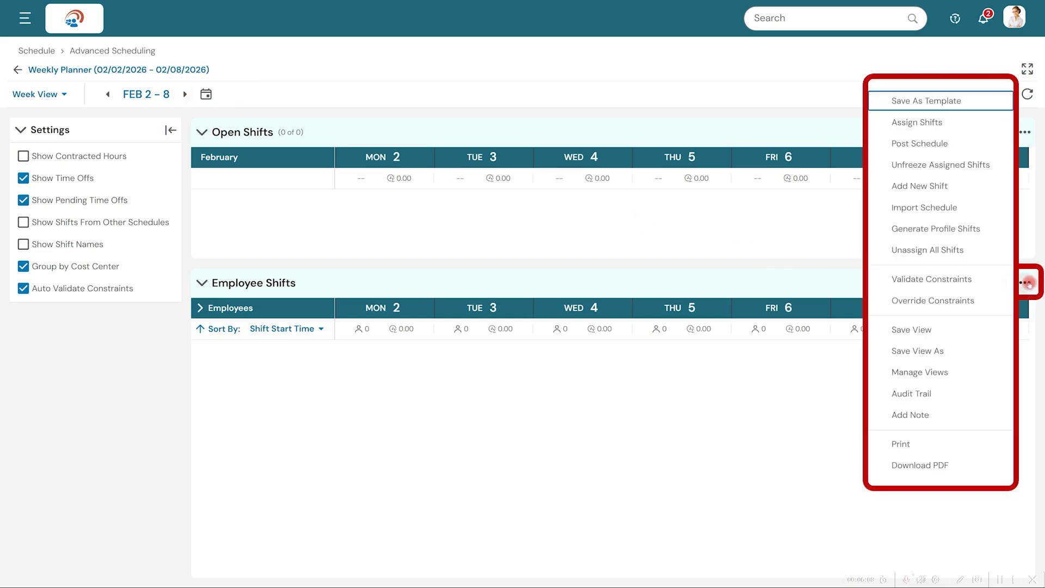
click(992, 210)
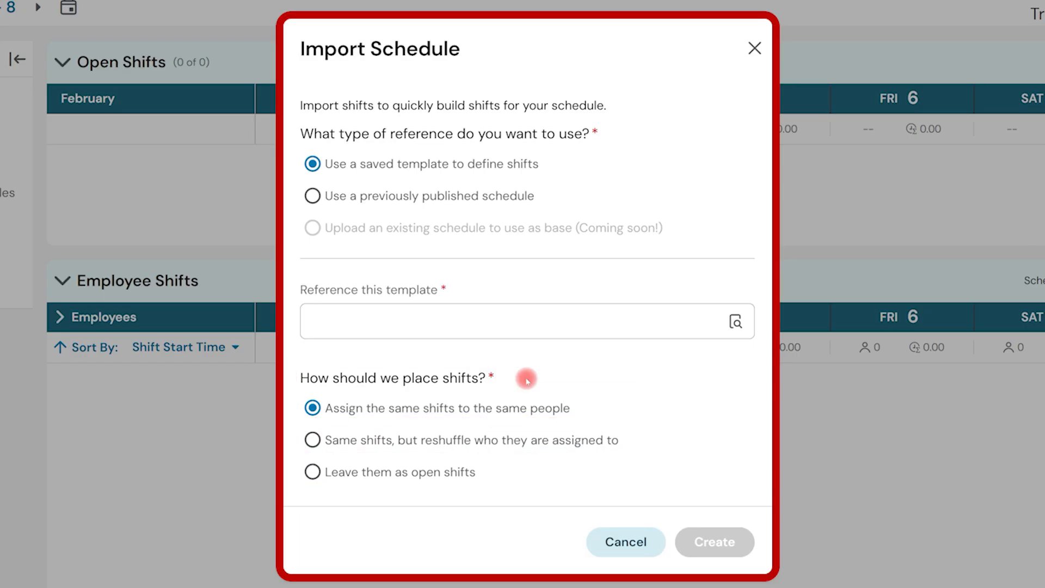
click(313, 196)
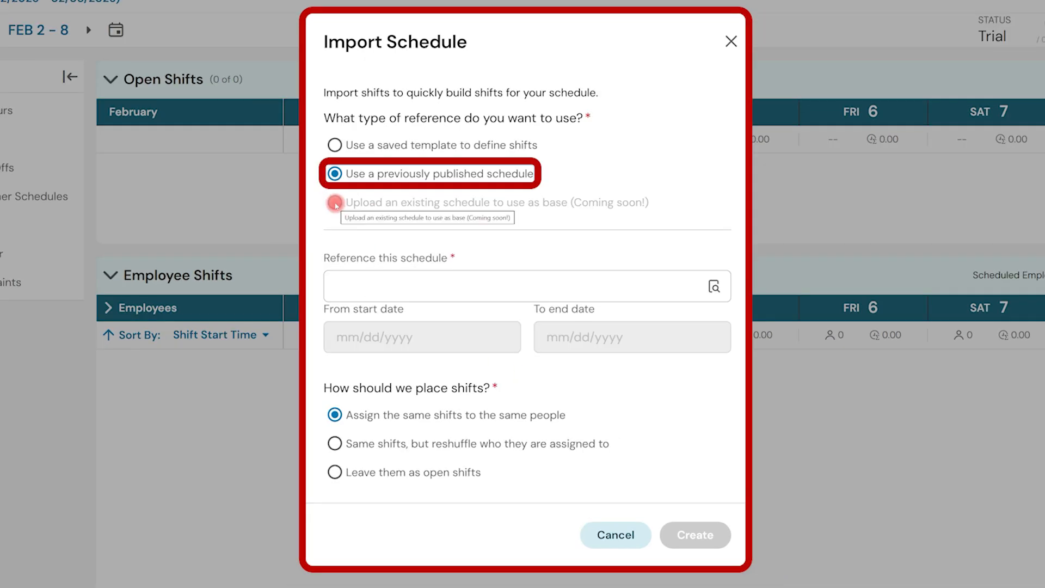
click(714, 286)
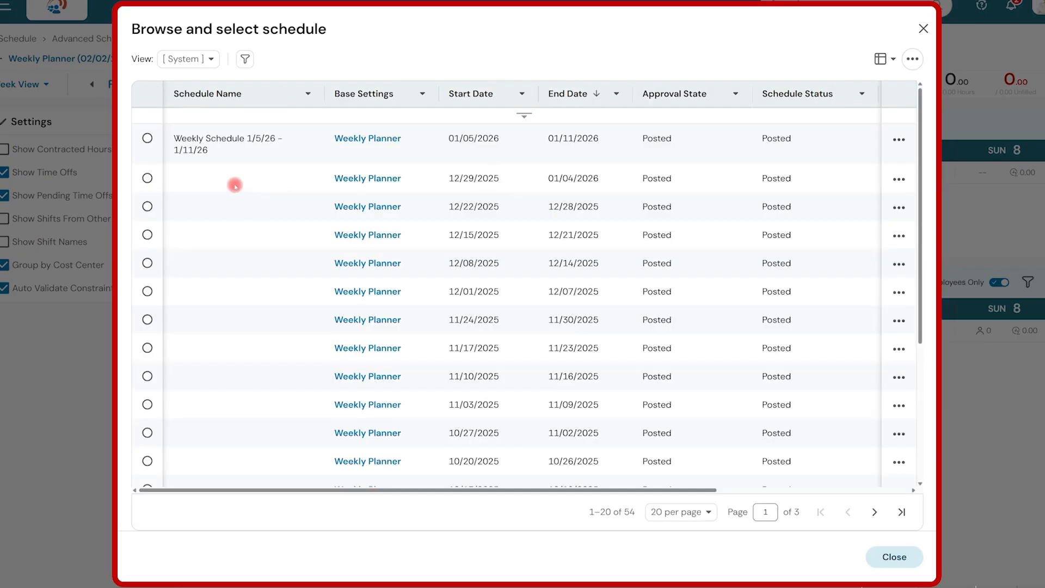
click(146, 141)
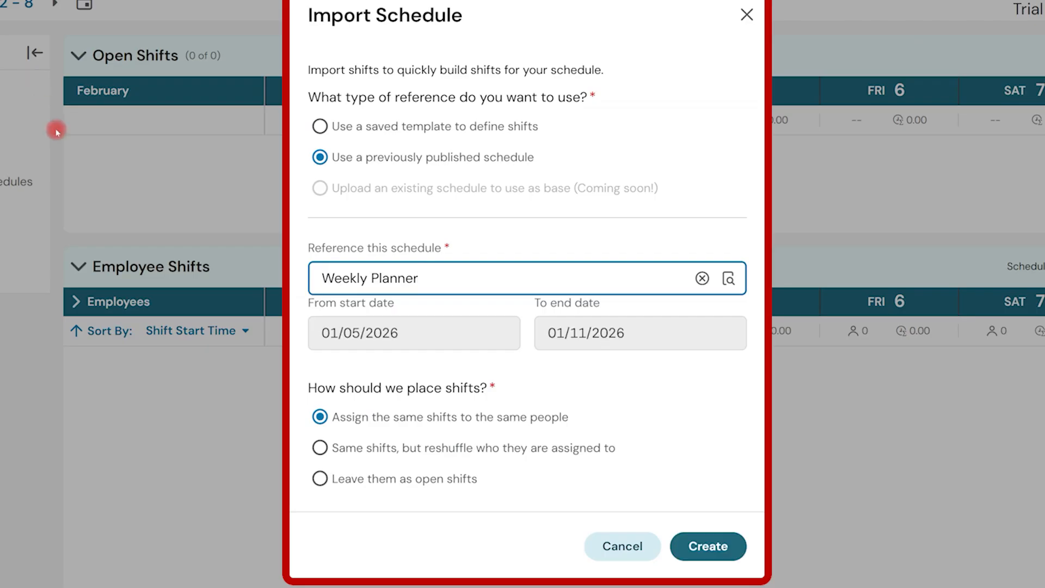
click(338, 488)
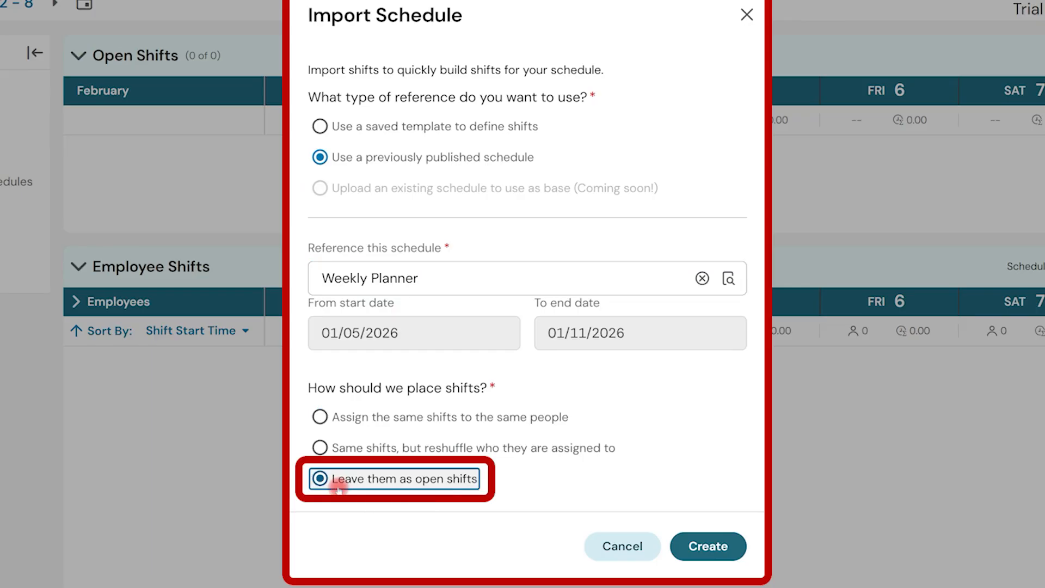
click(713, 551)
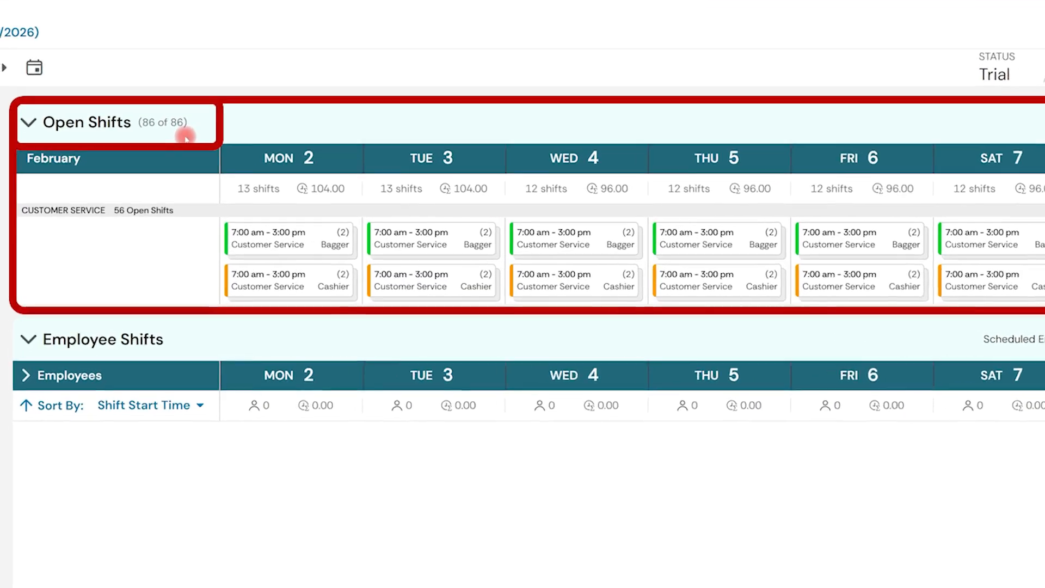
- View the details of Monday's 7:00 am – 3:00 pm Customer Service Bagger open shift
click(276, 232)
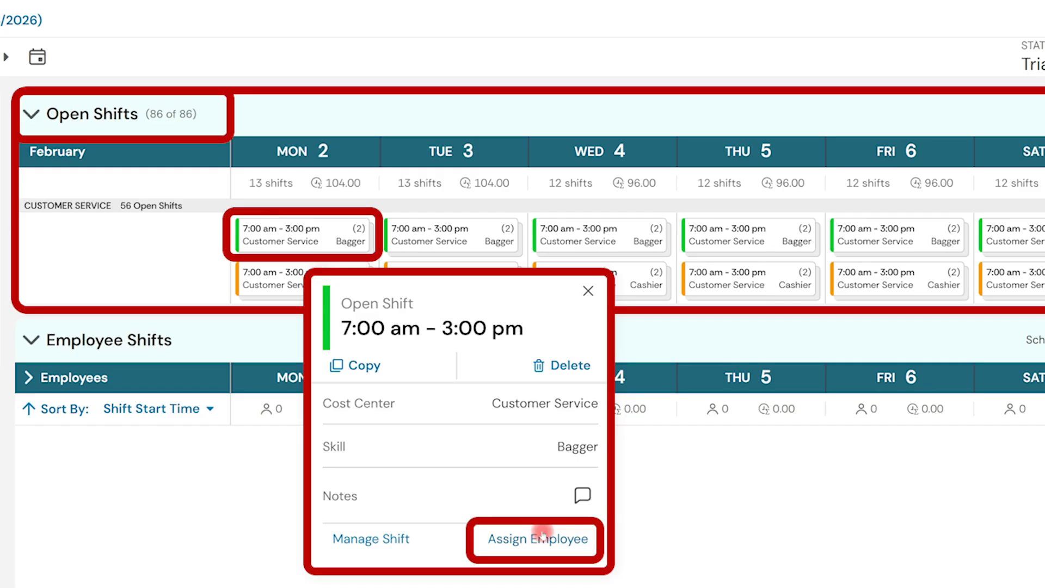
click(680, 507)
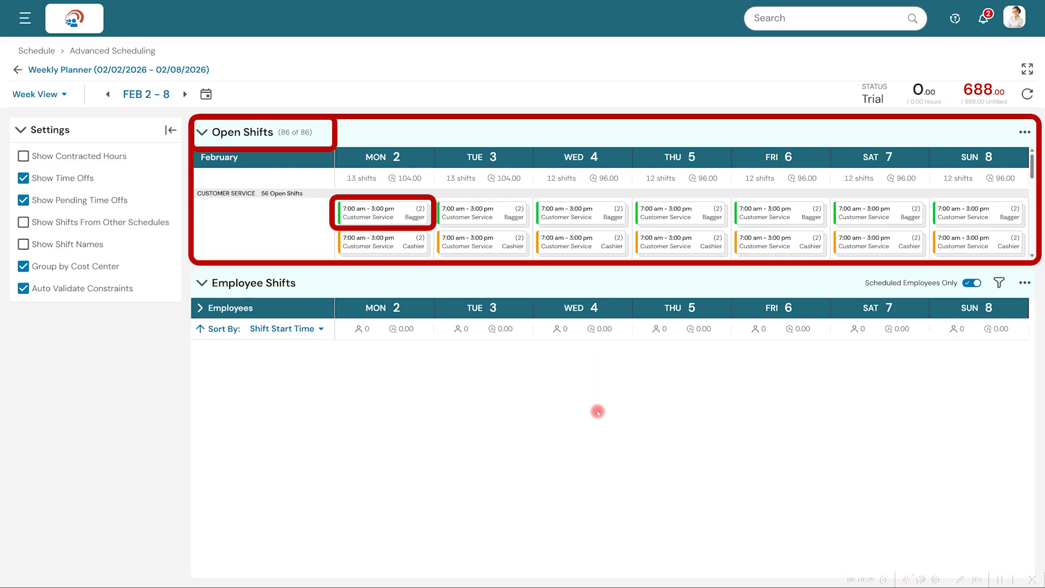
- Run automatic shift assignment for the week's open shifts
click(1025, 283)
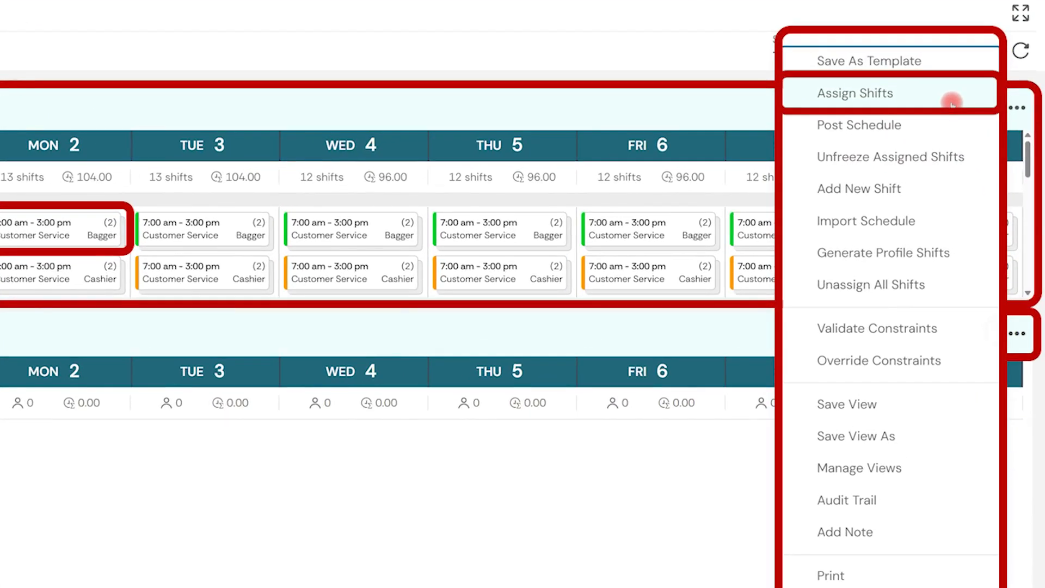
click(951, 103)
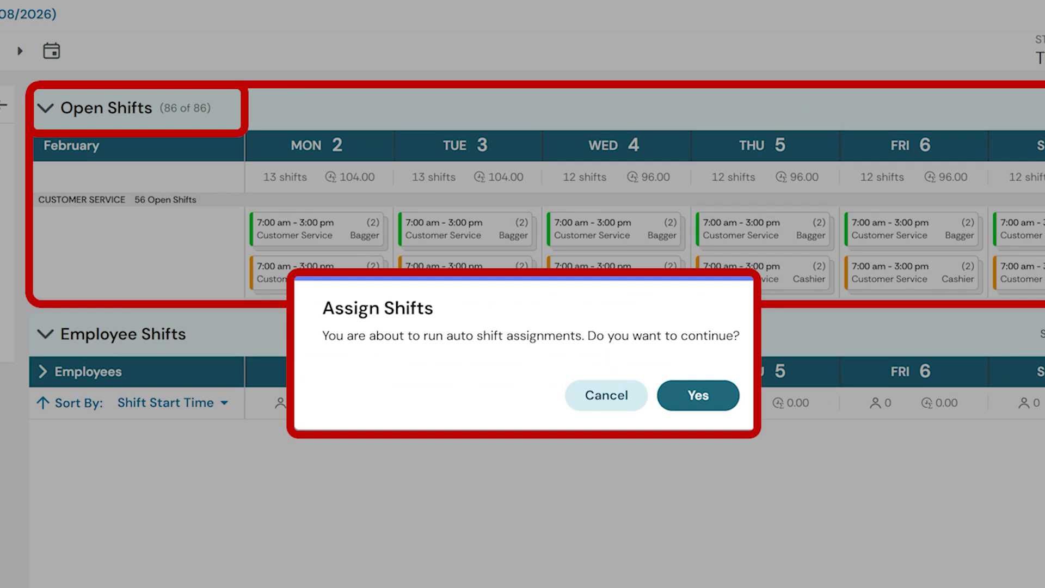
click(727, 395)
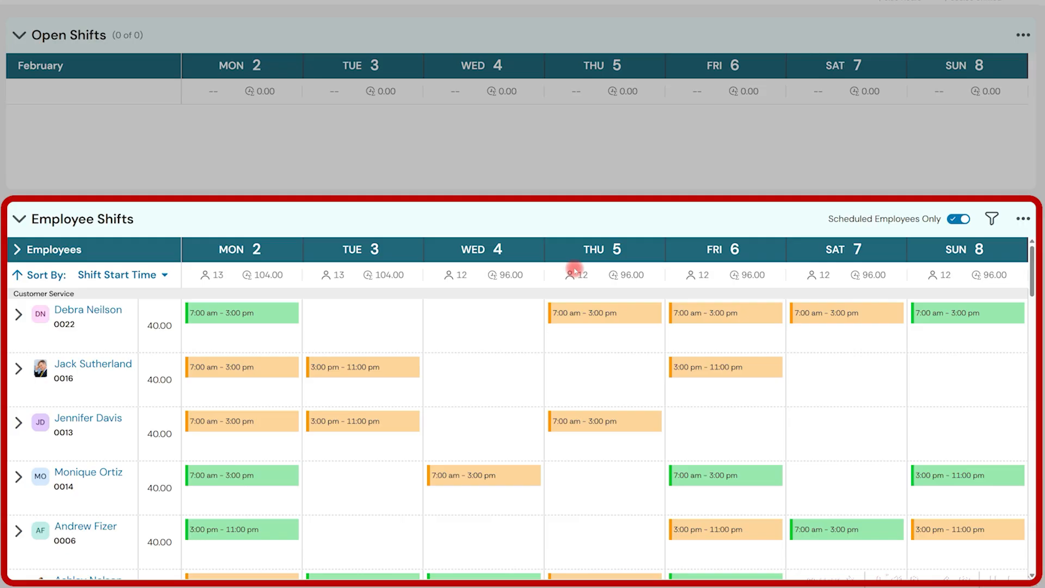
- Review the assigned employee shifts across the departments and refresh the schedule's totals
scroll(574, 269, down, 5)
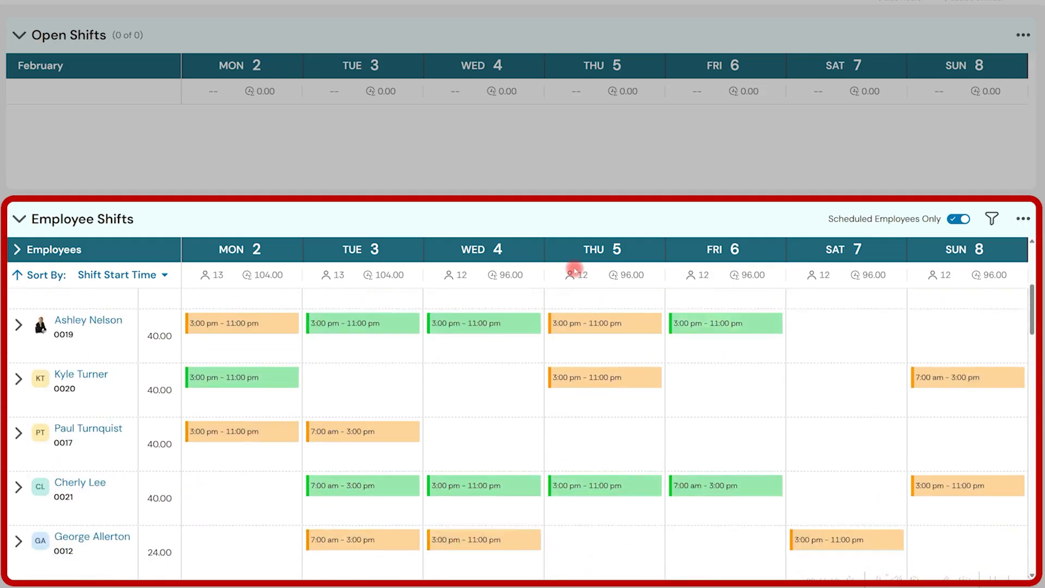
scroll(575, 269, down, 7)
scroll(575, 269, down, 4)
scroll(574, 270, down, 9)
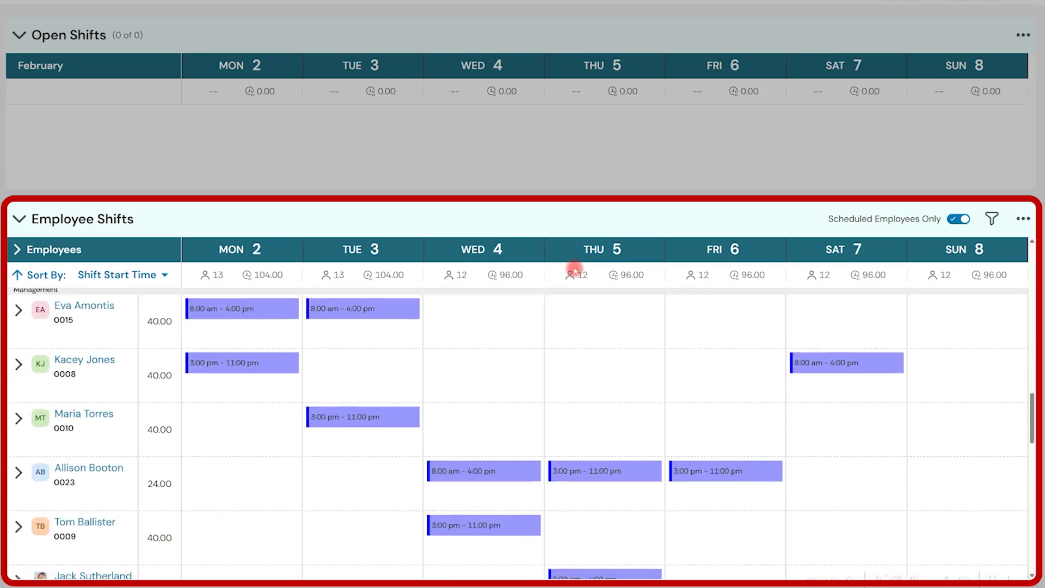
scroll(574, 269, down, 1)
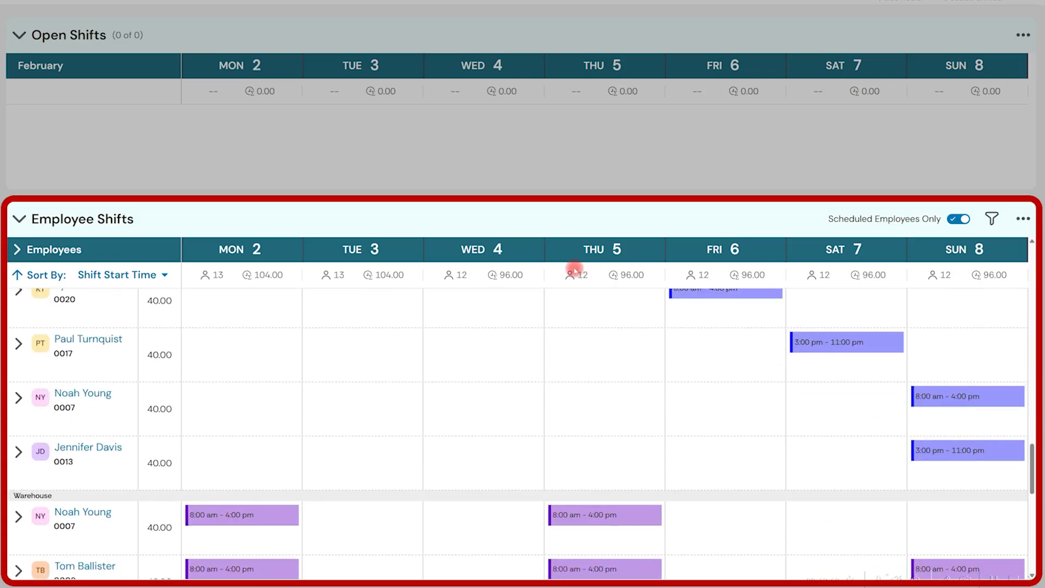
scroll(574, 270, down, 3)
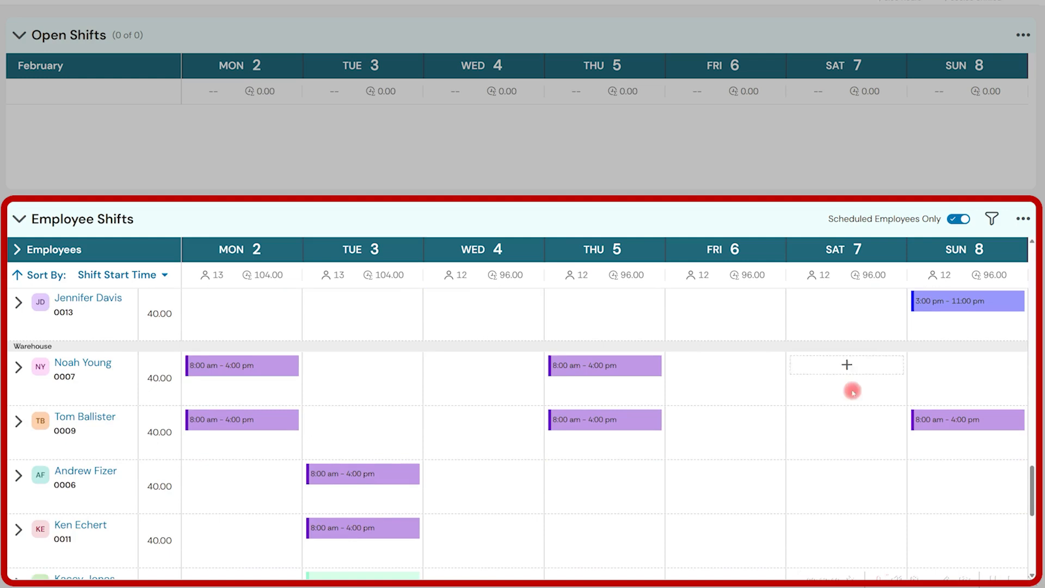
drag(1030, 486, 1029, 261)
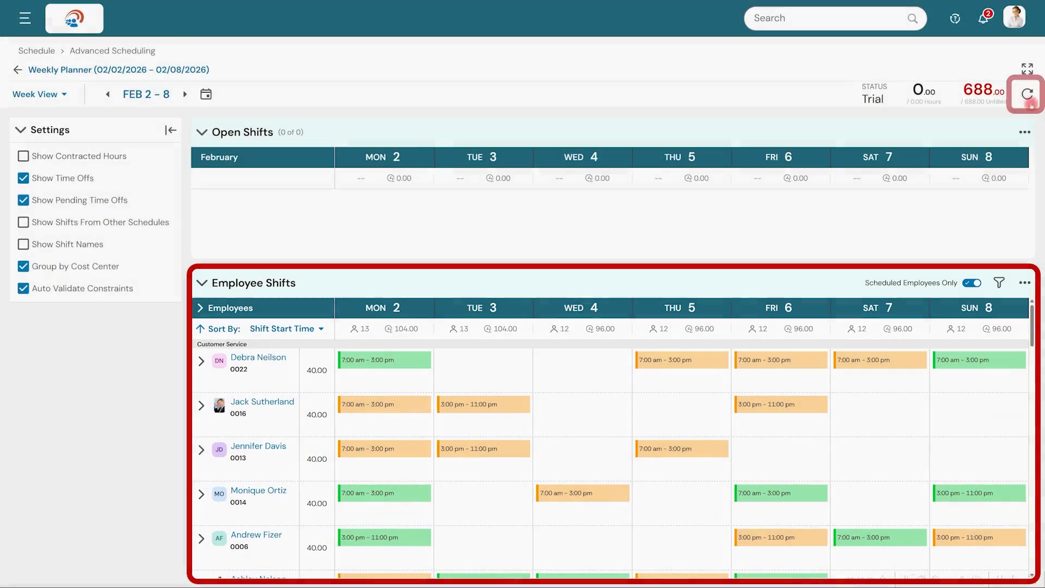
click(1028, 101)
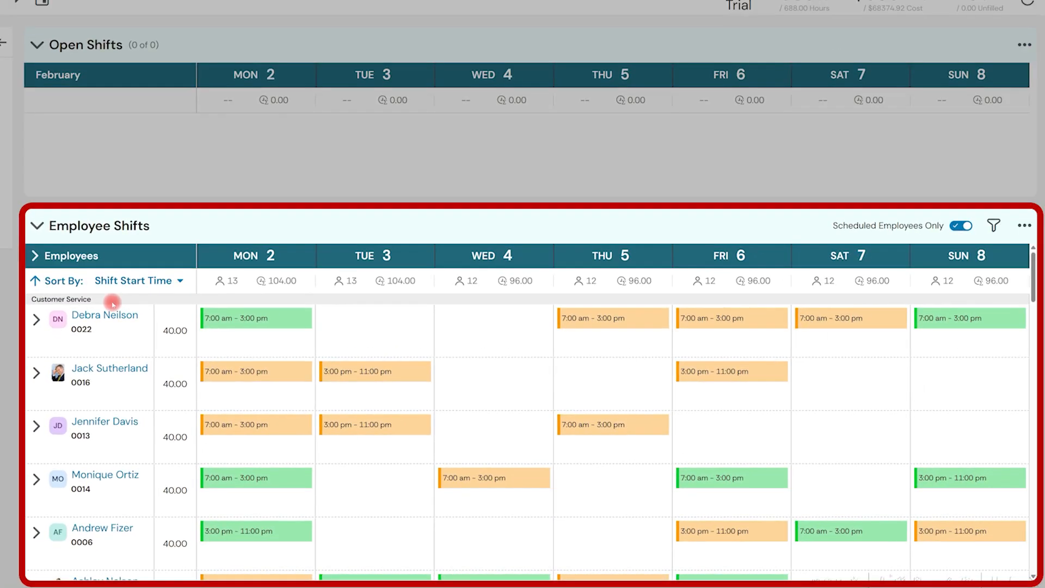
- Look through the assigned employee shifts from the Customer Service group down to the Deli and Management groups
scroll(113, 303, down, 3)
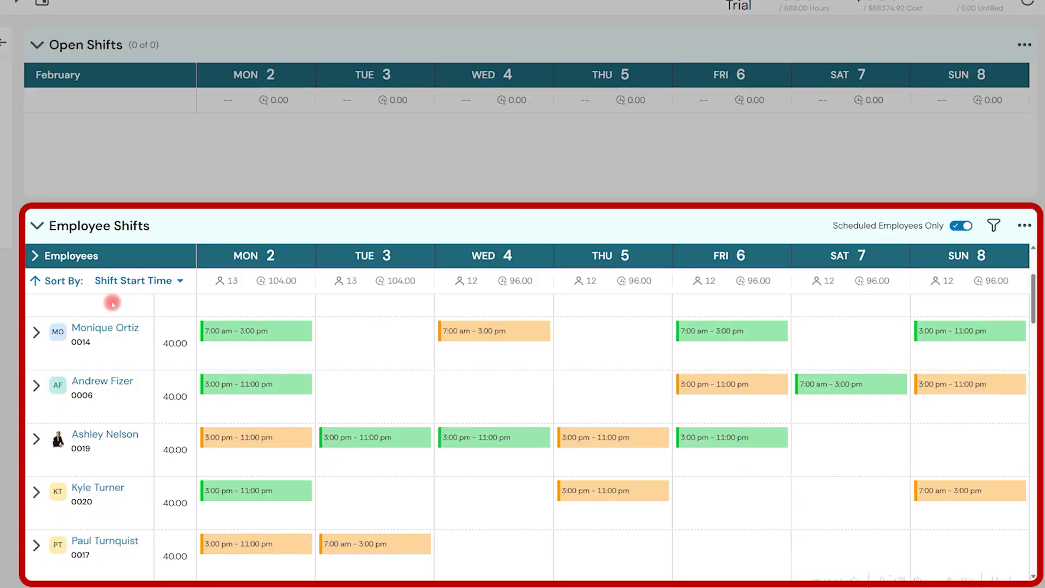
scroll(112, 303, down, 3)
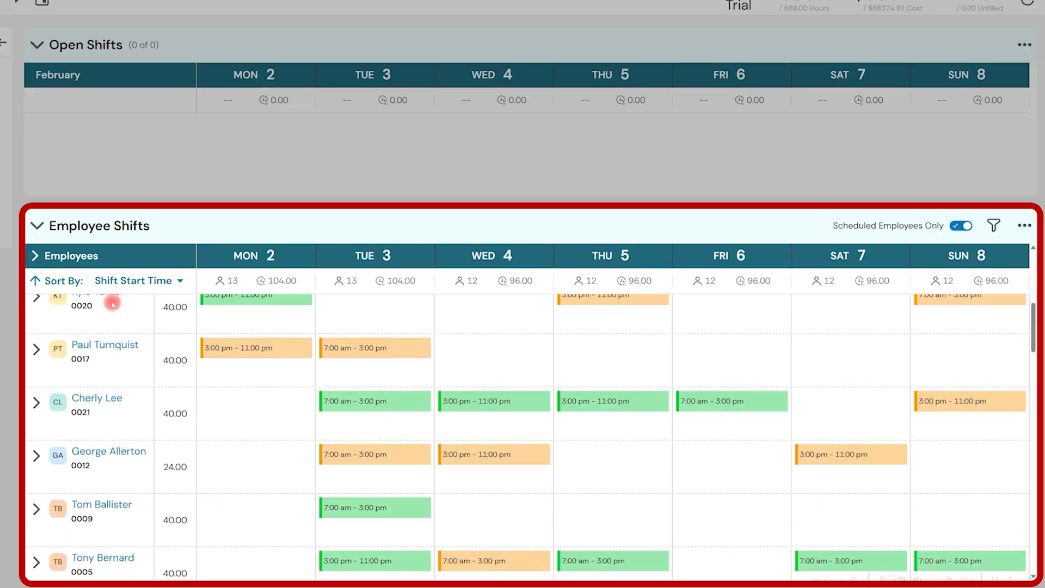
scroll(112, 304, down, 3)
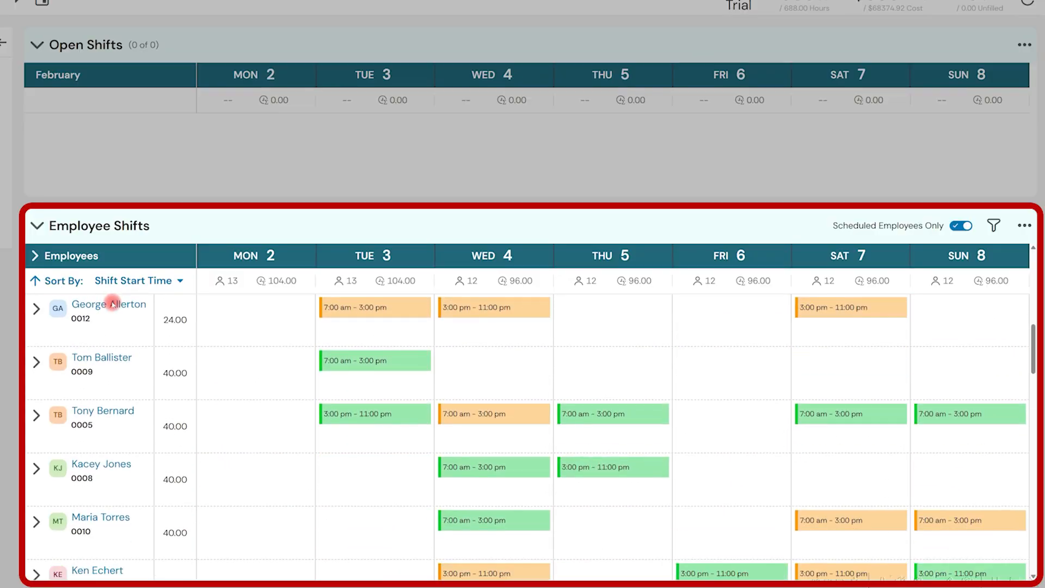
scroll(112, 303, down, 2)
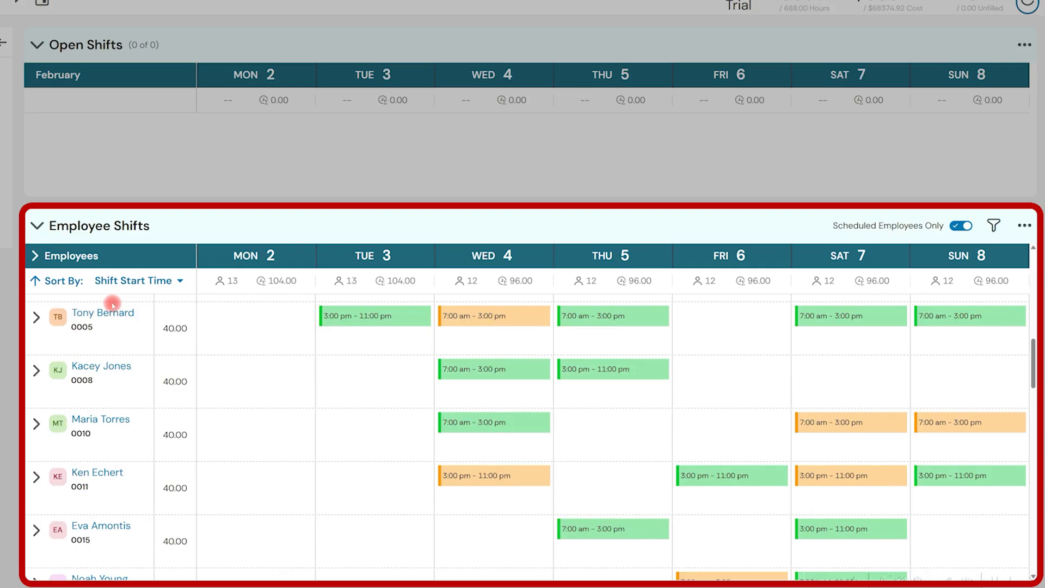
scroll(113, 303, down, 5)
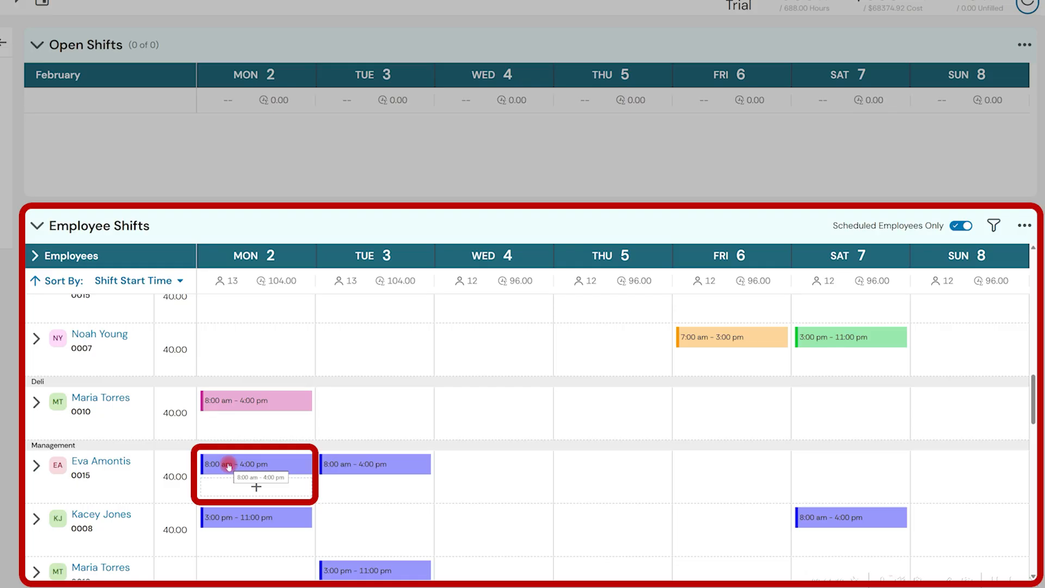
- Start a new fixed shift for Tuesday, February 3, running from 8:00 am to 4:00 pm
click(1023, 225)
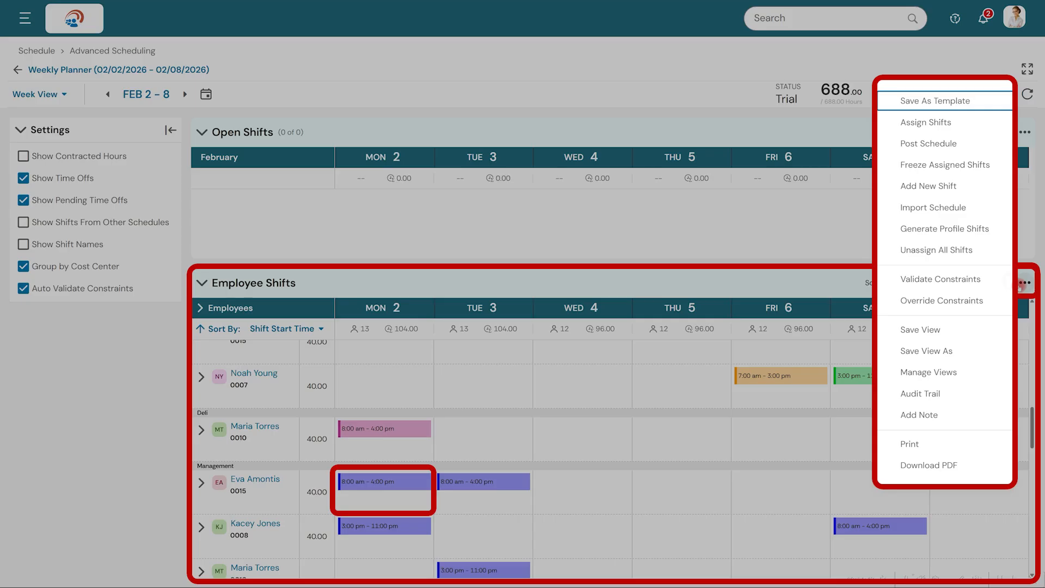
click(959, 189)
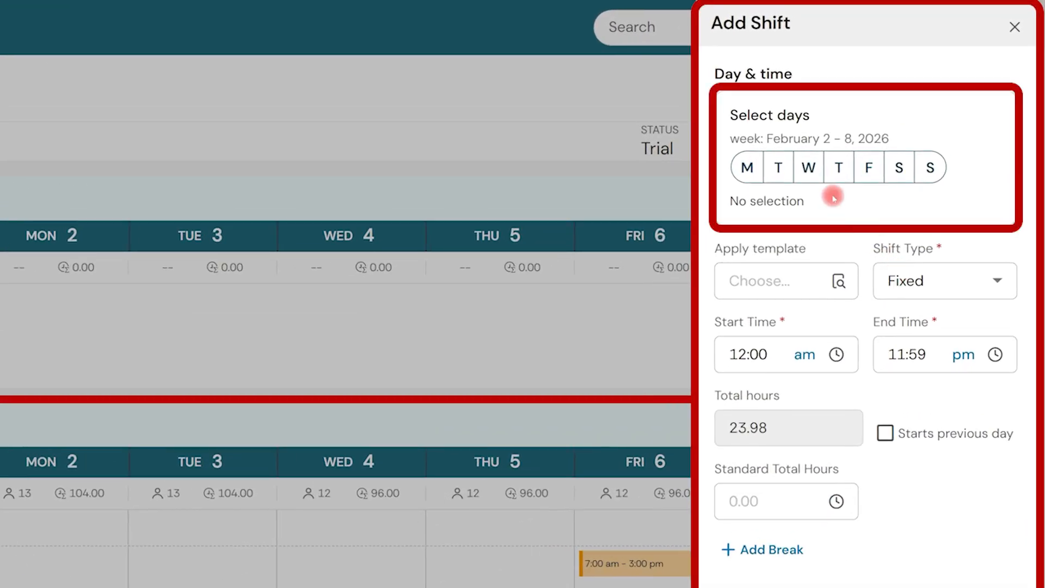
drag(784, 173, 776, 195)
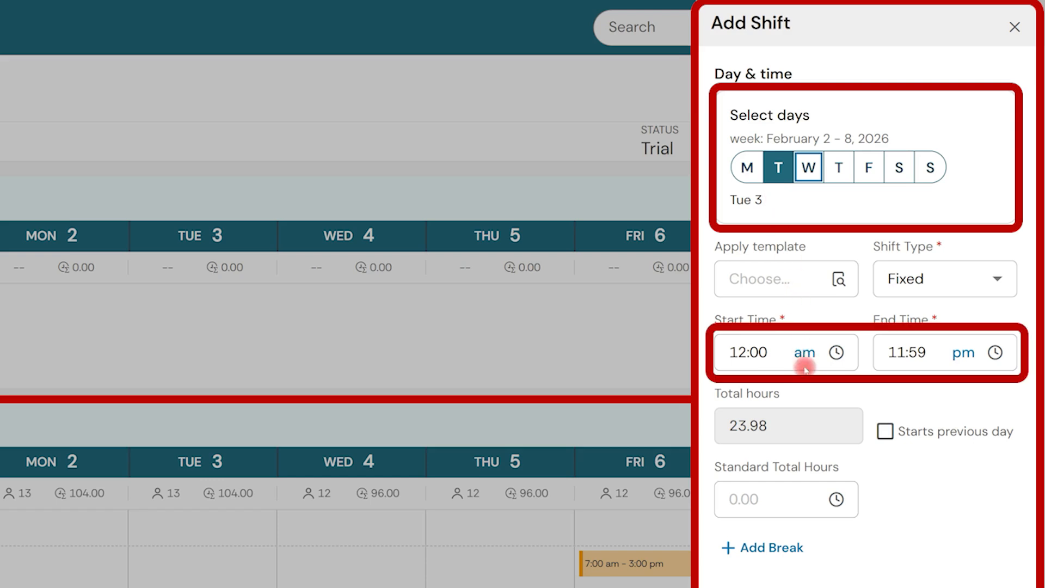
drag(770, 353, 719, 357)
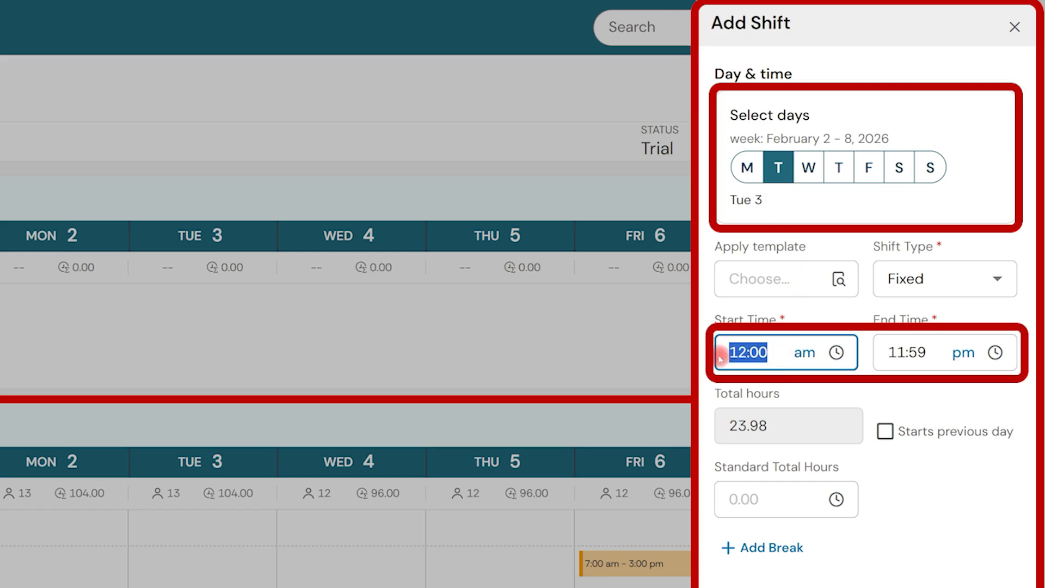
text(8)
key(Tab)
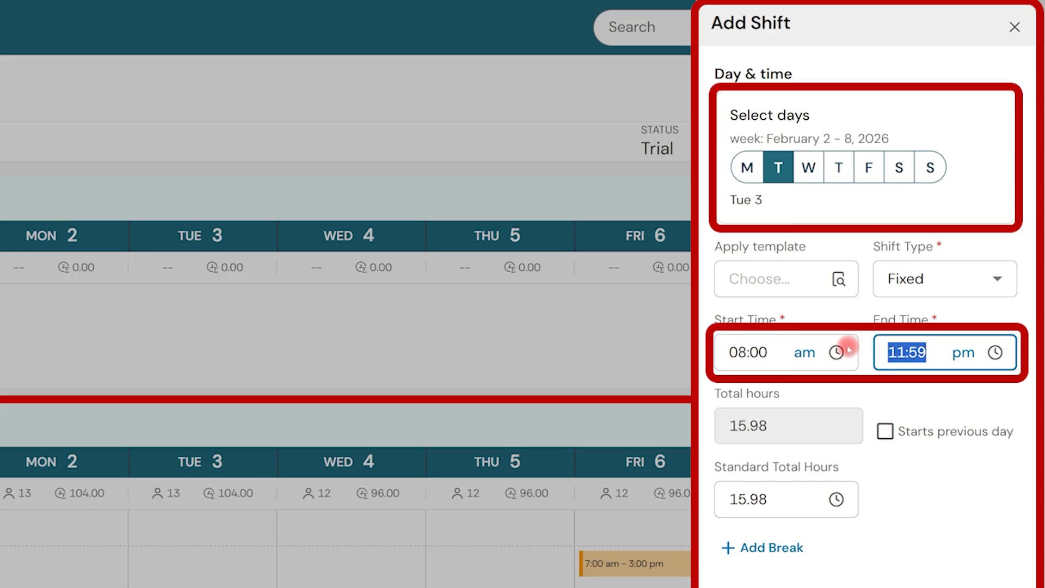
text(4)
key(Tab)
- Set the new shift's primary cost center to Bakery and its skill to Clerk, leaving the shift name blank
scroll(853, 391, down, 1)
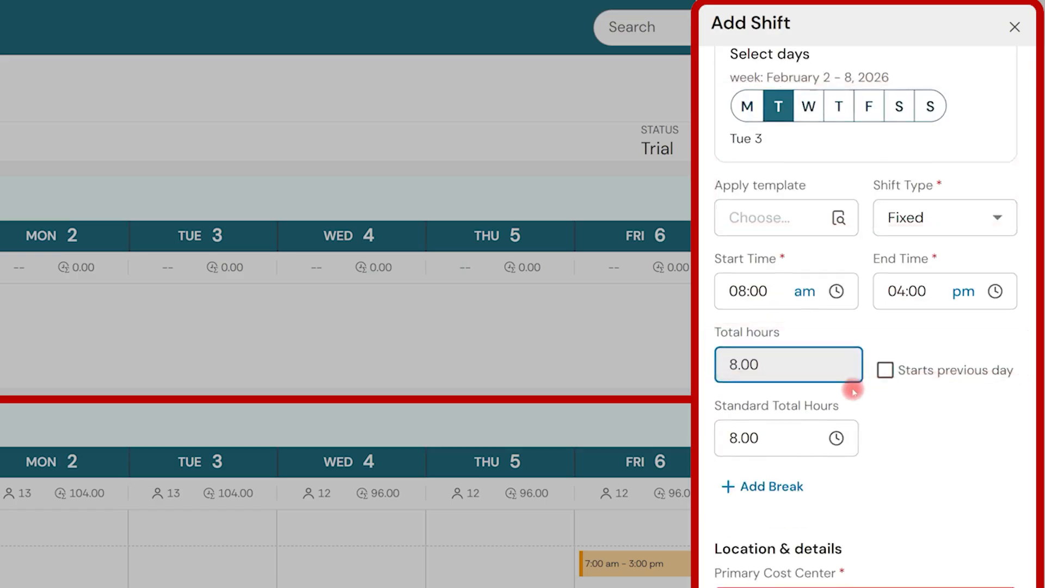
scroll(854, 391, down, 2)
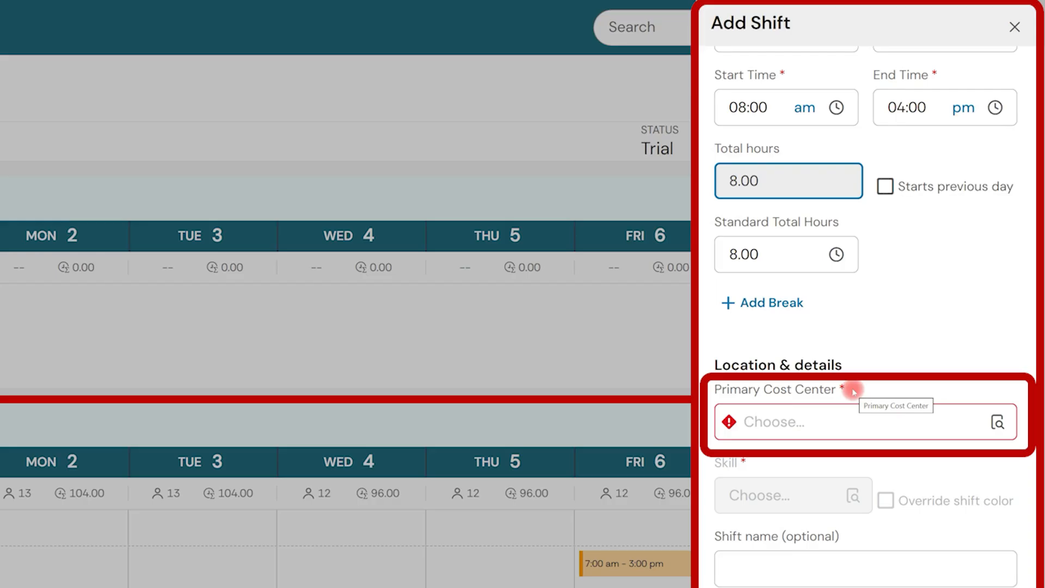
click(998, 421)
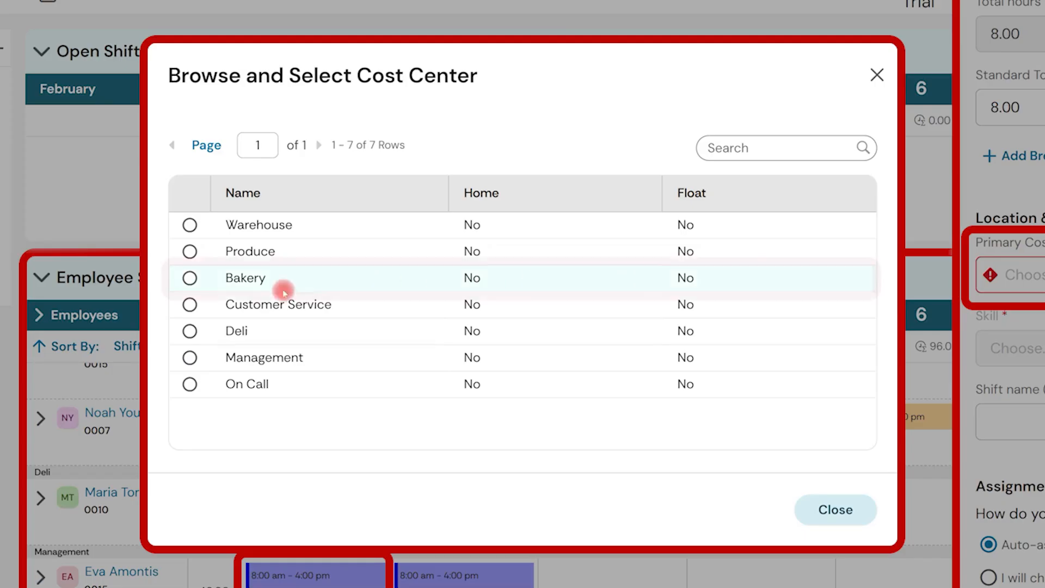
click(189, 278)
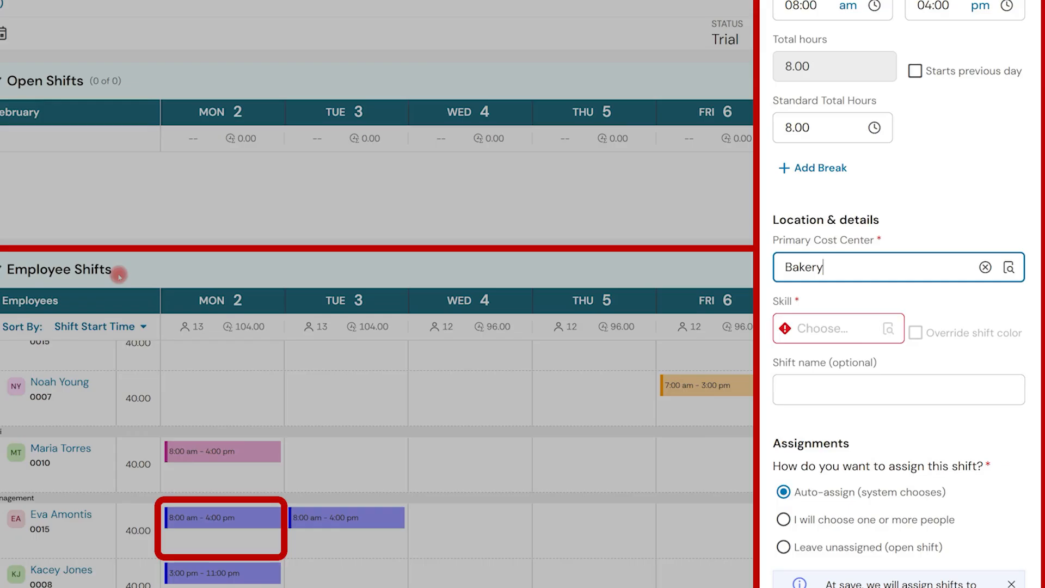
click(889, 329)
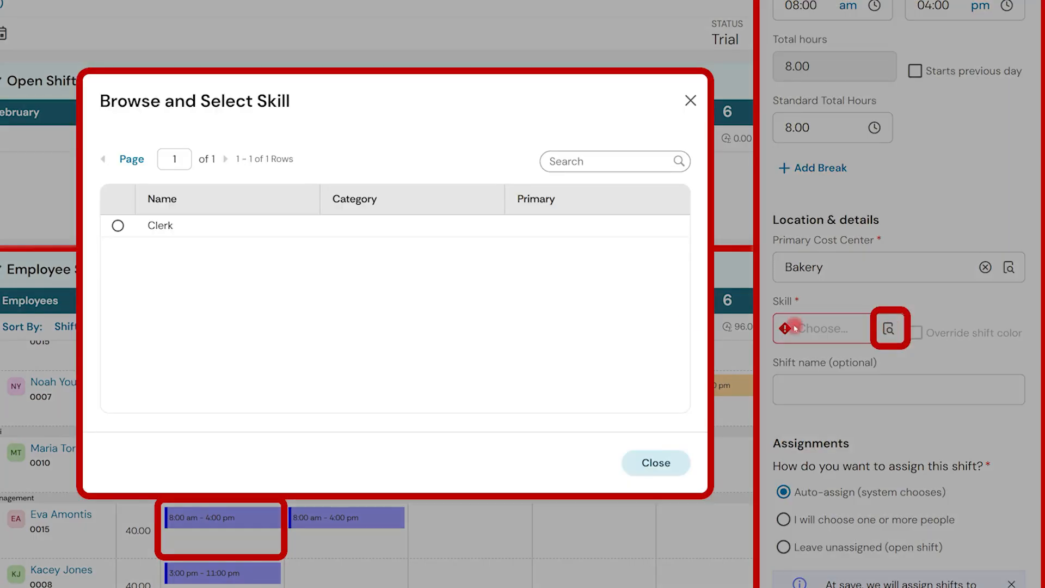
click(118, 225)
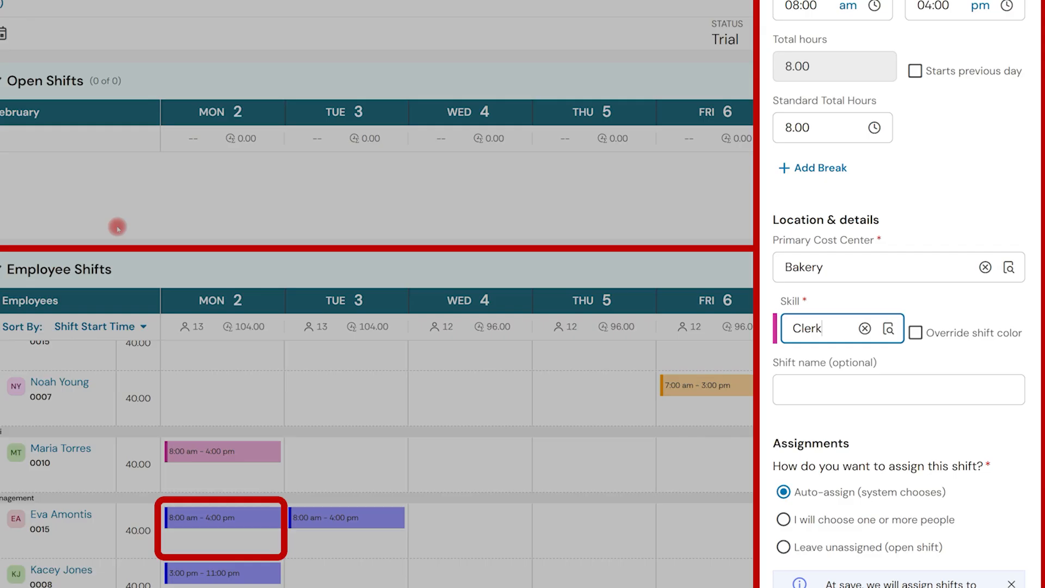
click(798, 384)
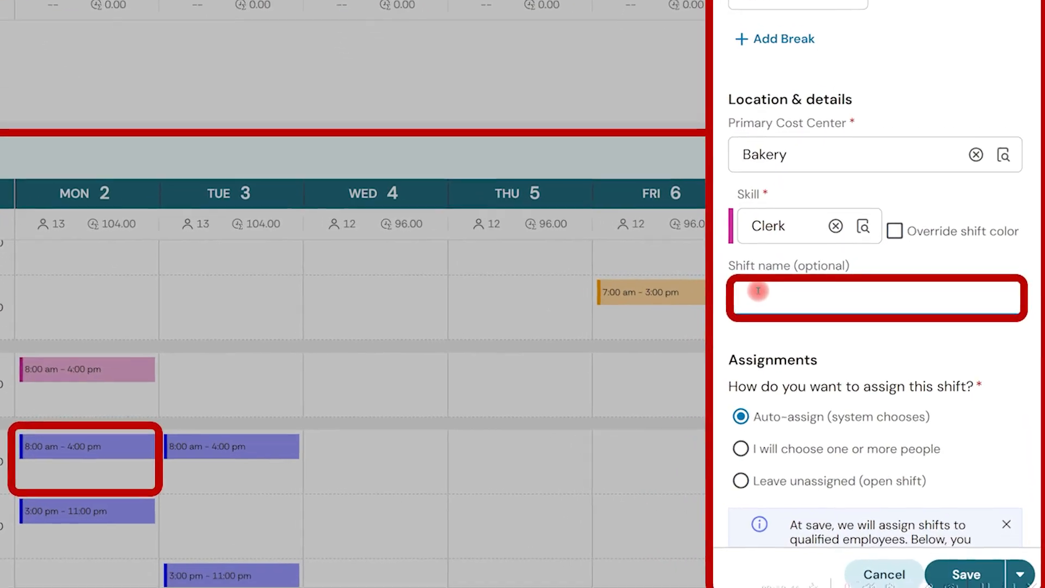
- Examine the new shift's assignment options and the choices for the assigned shift count
scroll(757, 290, down, 4)
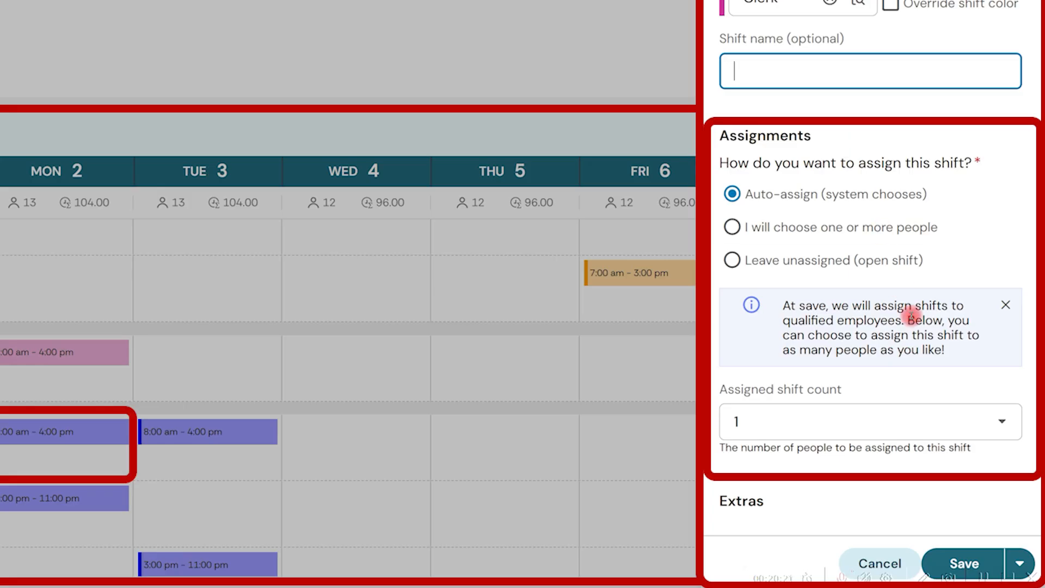
click(1004, 427)
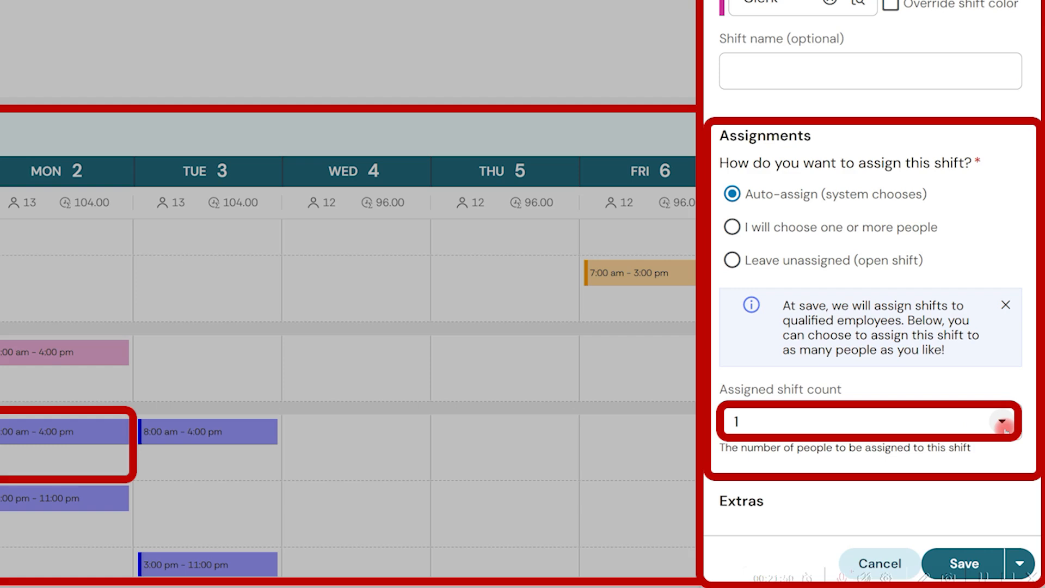
click(1003, 422)
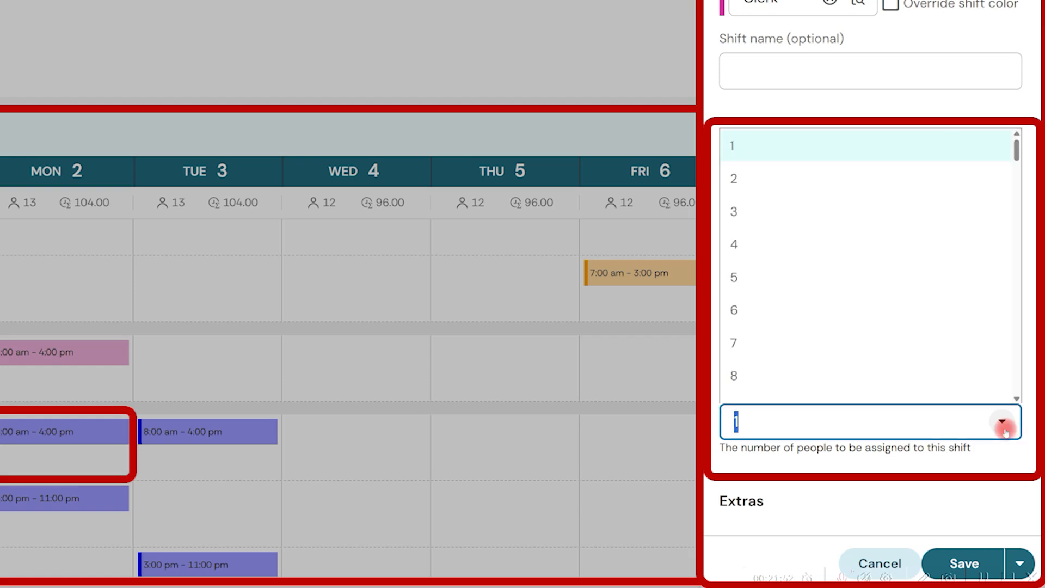
click(1030, 412)
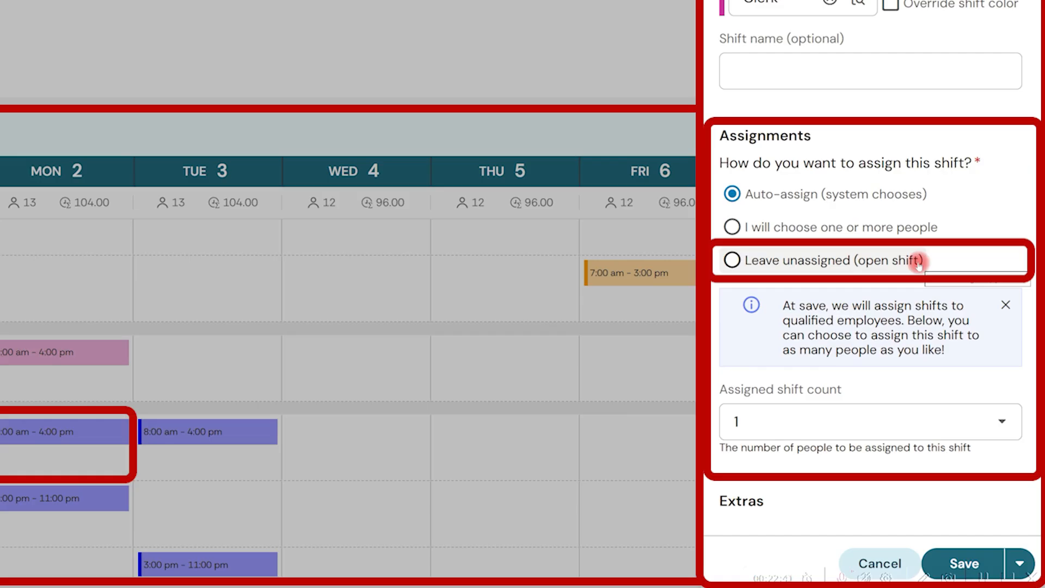
- Switch the assignment to choosing one or more people and compare the Qualified and Others employee lists
click(771, 230)
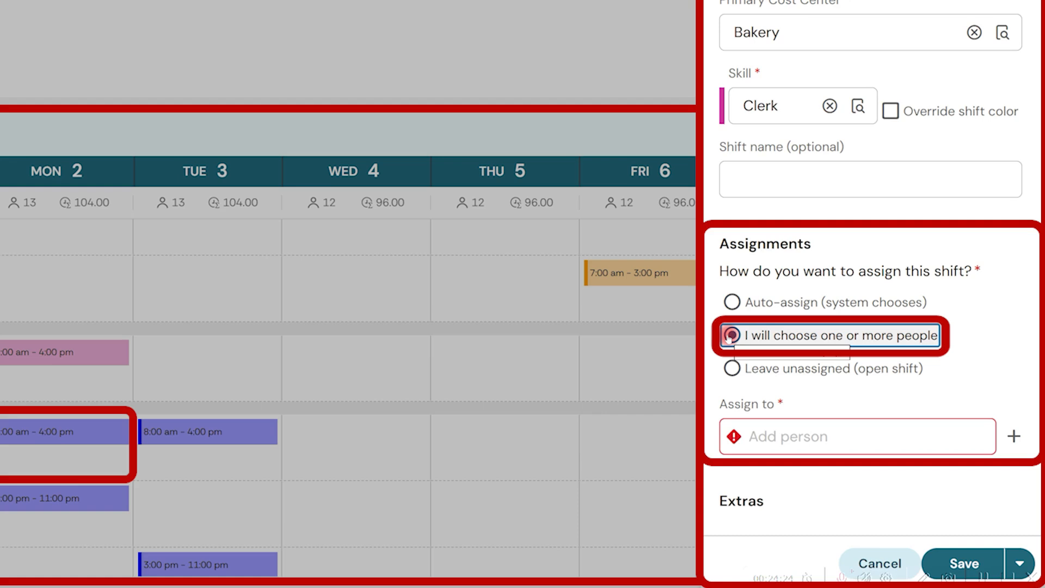
click(731, 336)
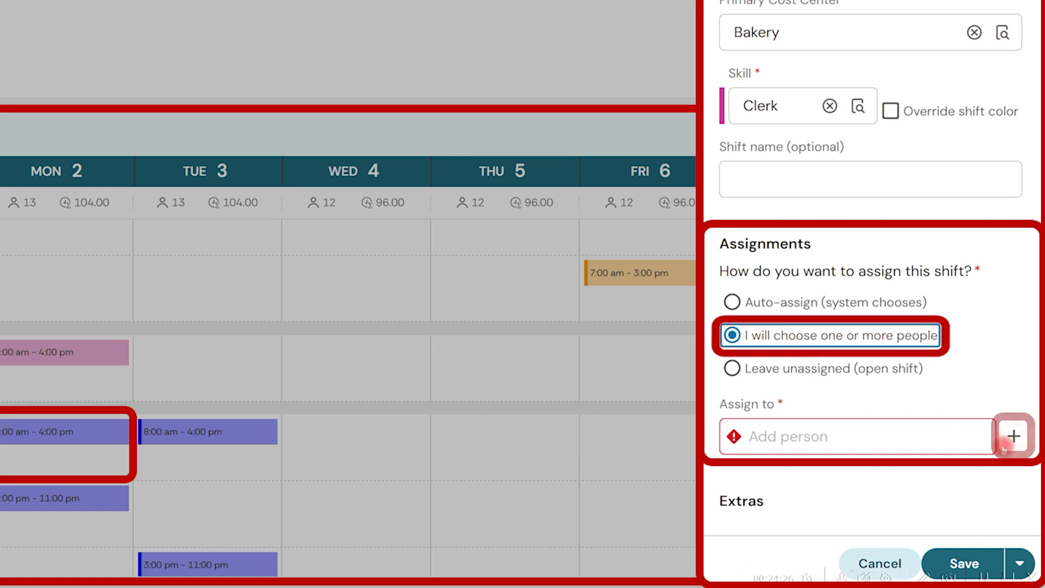
click(1012, 437)
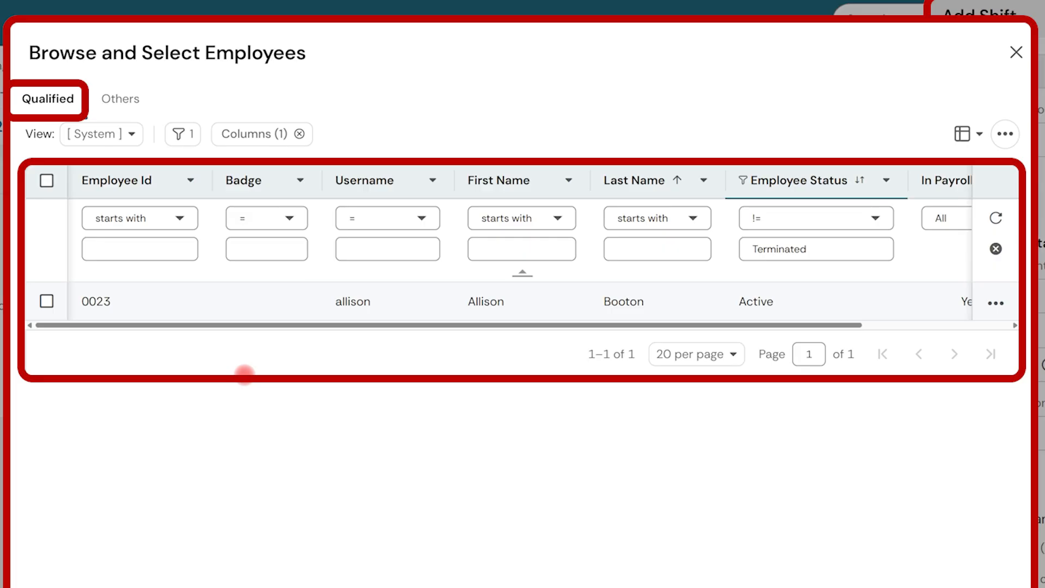
click(123, 103)
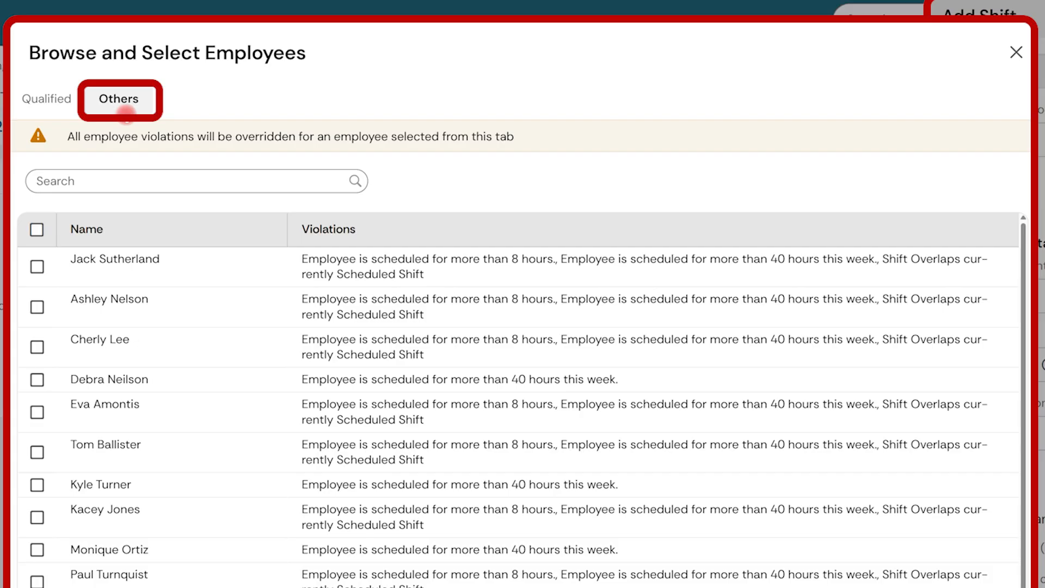
click(44, 102)
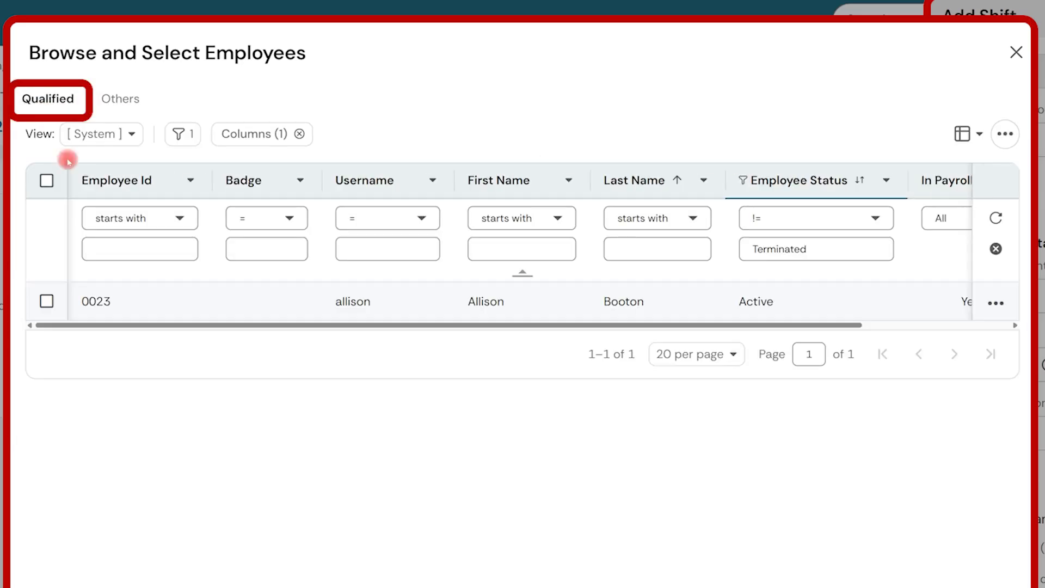
- Assign the shift to the employee in the Qualified list and save the new shift
click(47, 301)
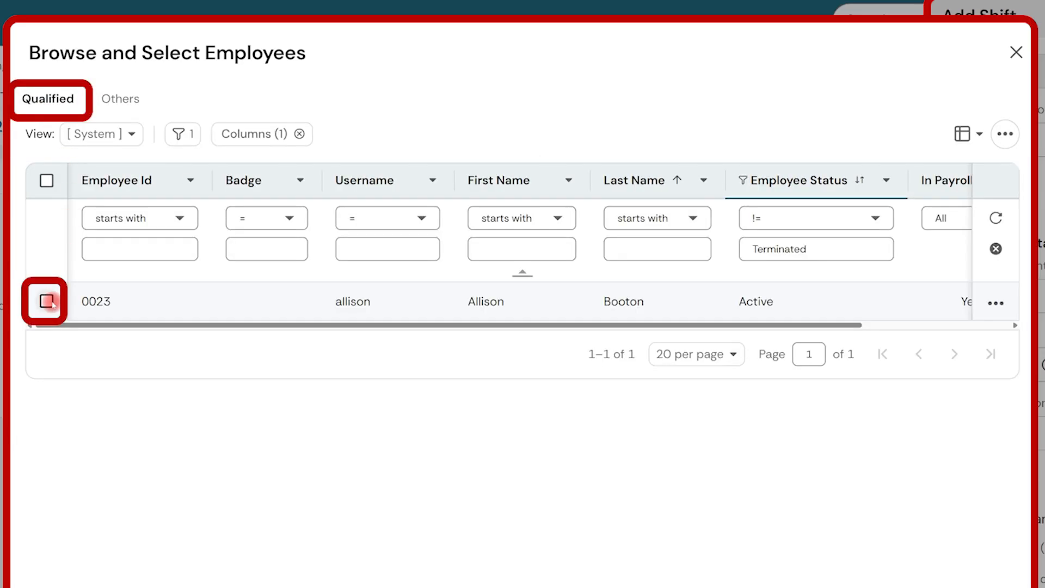
click(47, 301)
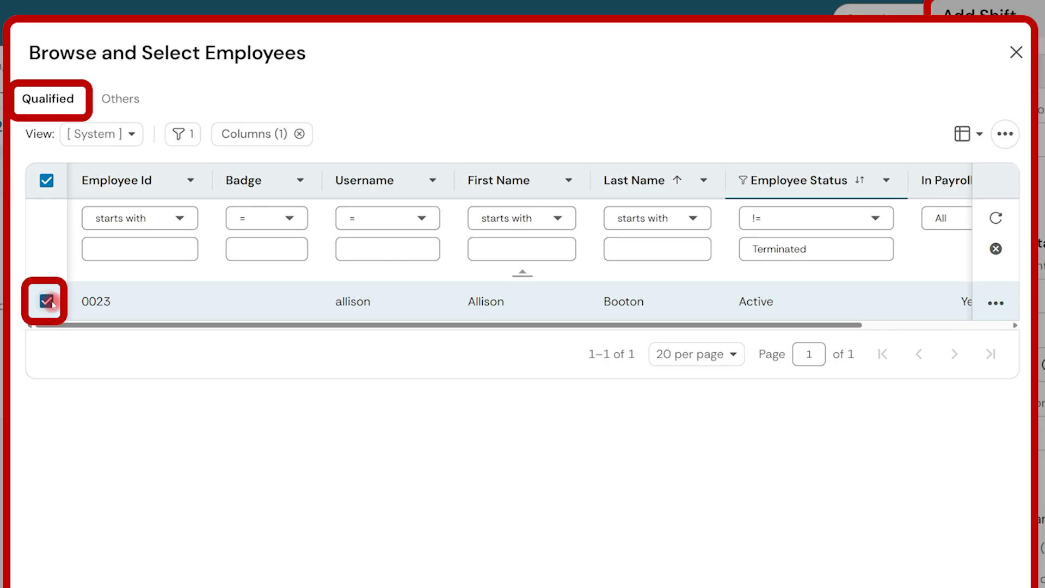
click(849, 550)
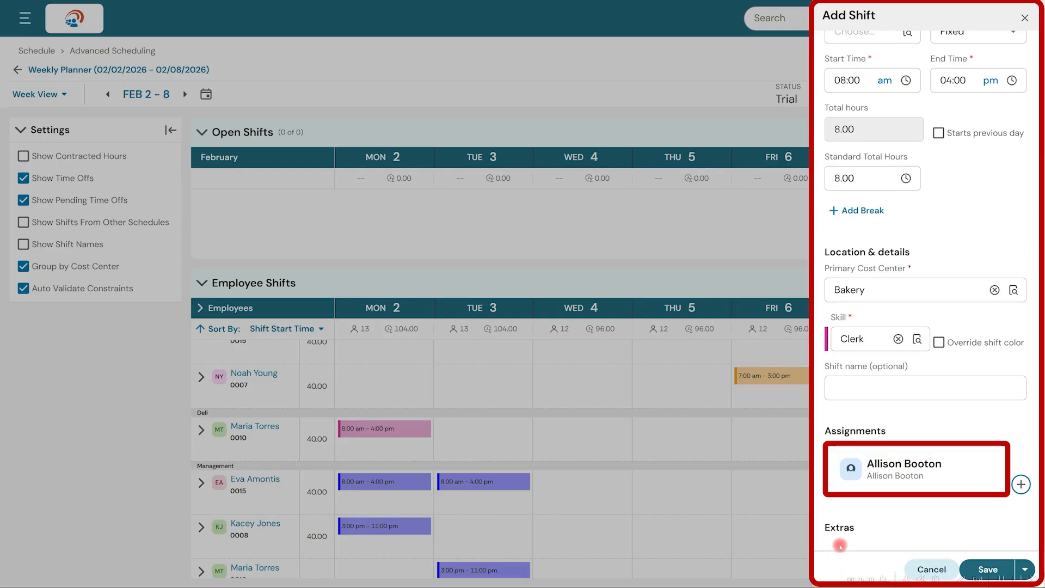
click(1025, 568)
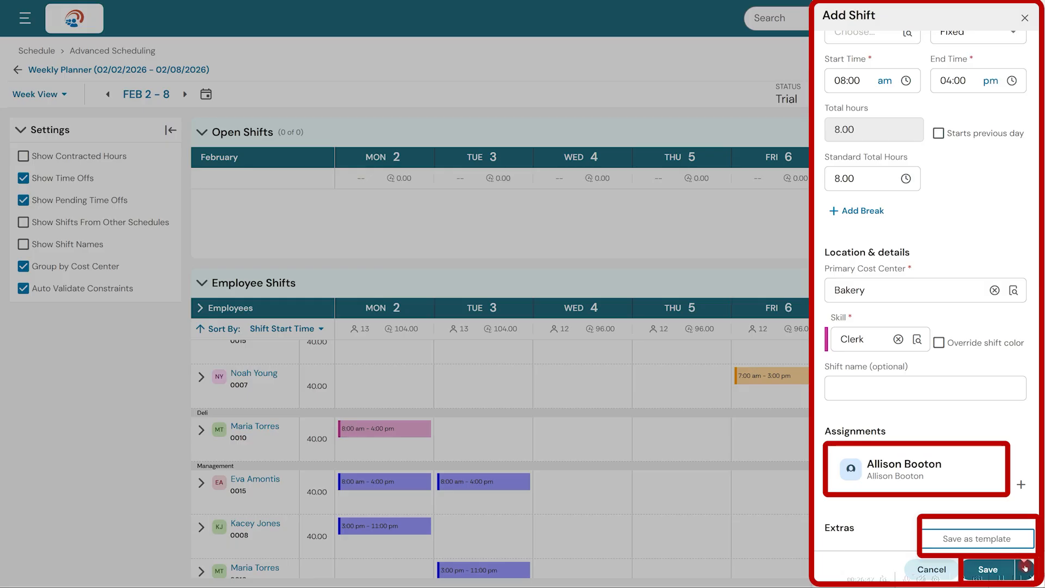
click(1005, 568)
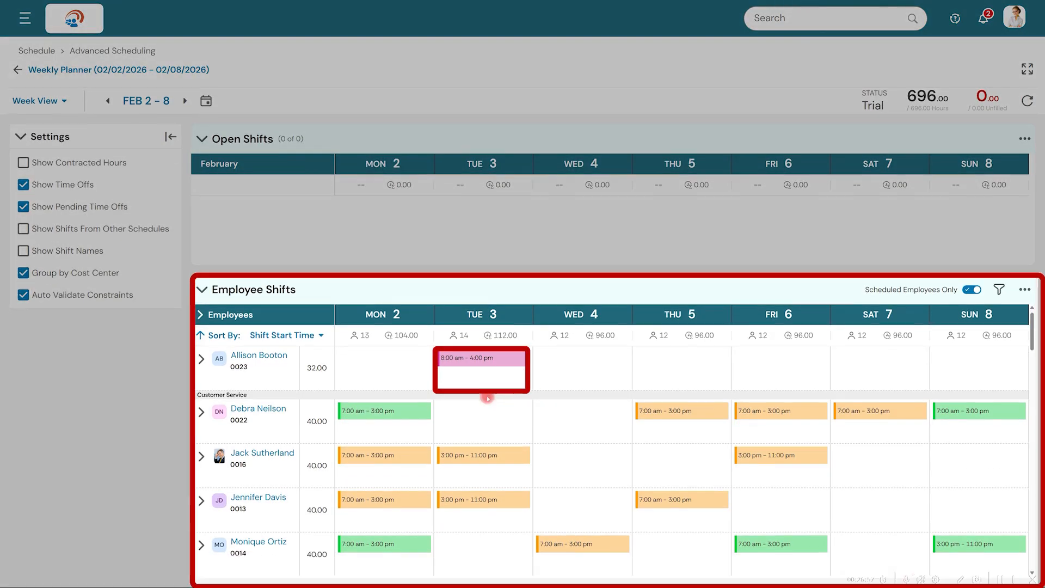
- View the management details of the first Customer Service employee's Monday 7:00 am – 3:00 pm Bagger shift, and close them without changes
mouse_move(486, 397)
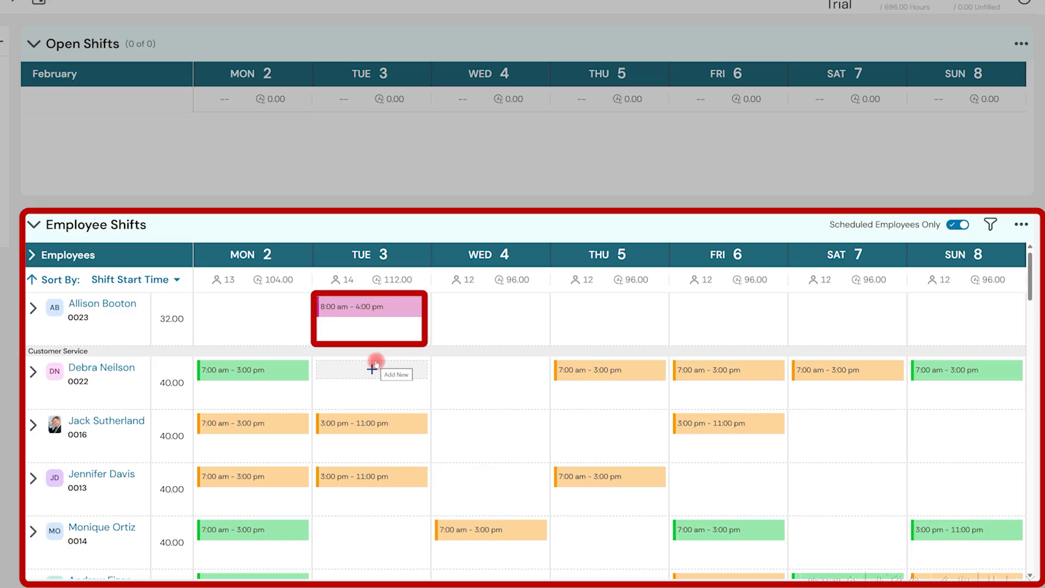
click(291, 369)
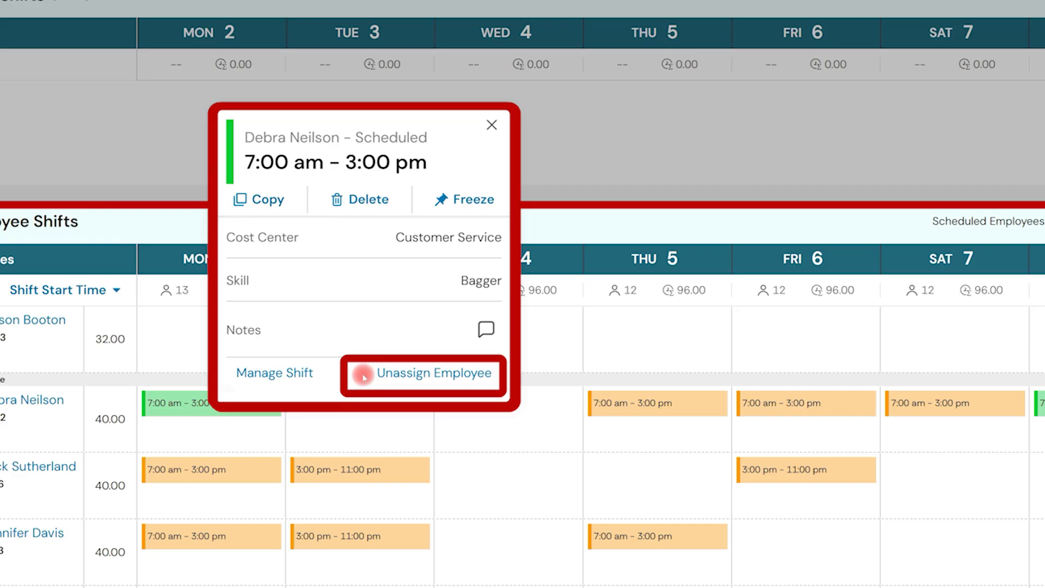
click(304, 375)
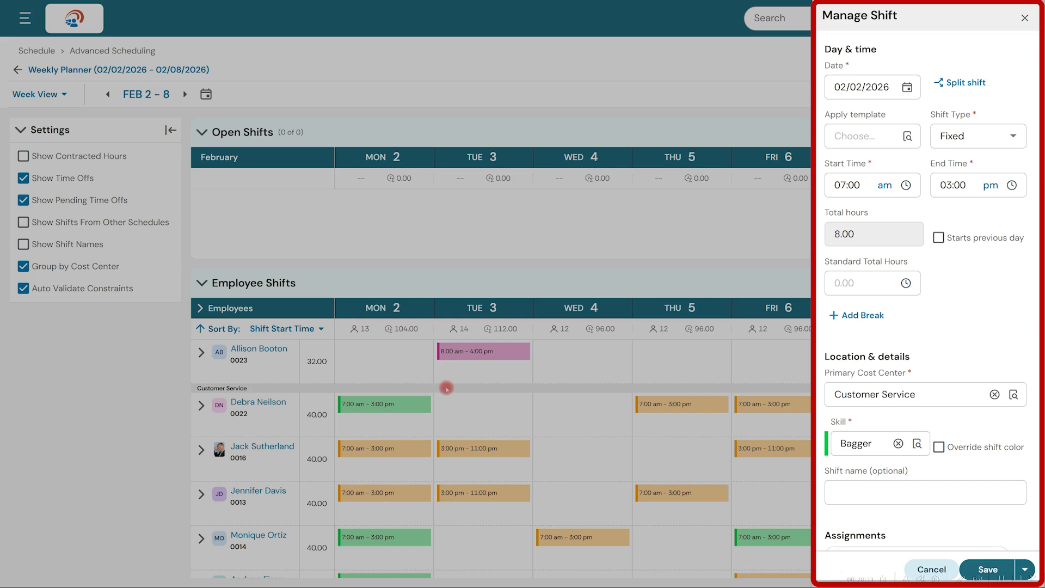
click(931, 569)
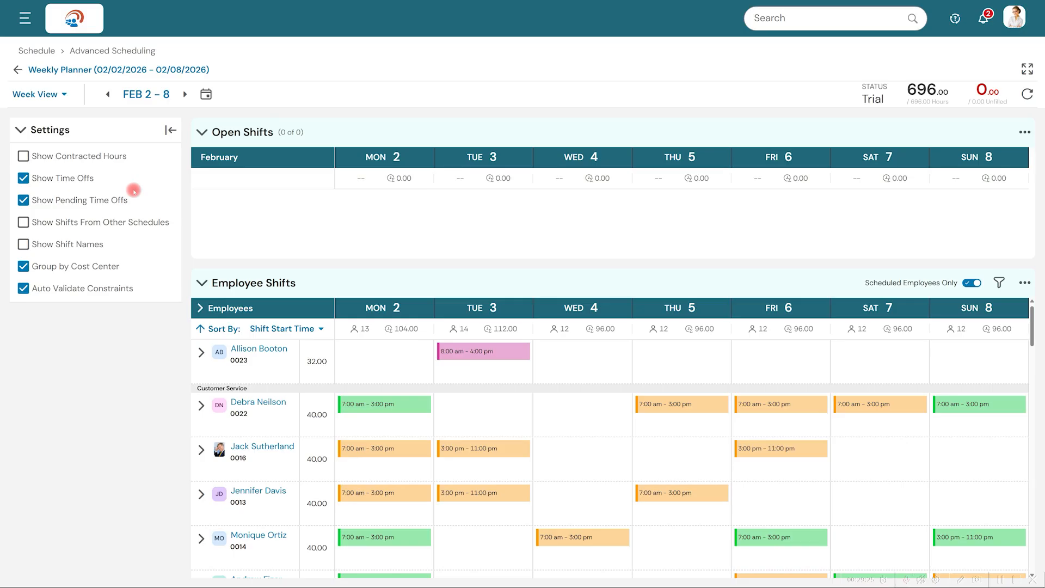
- Review the schedule day by day for February 2, 3 and 4 in Day View and return to Week View
click(59, 96)
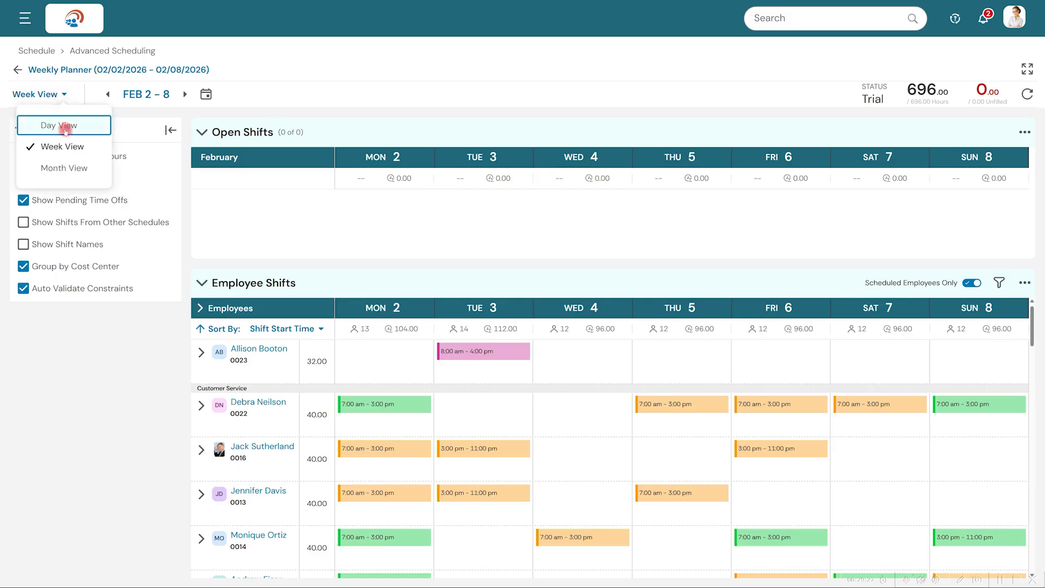
click(64, 129)
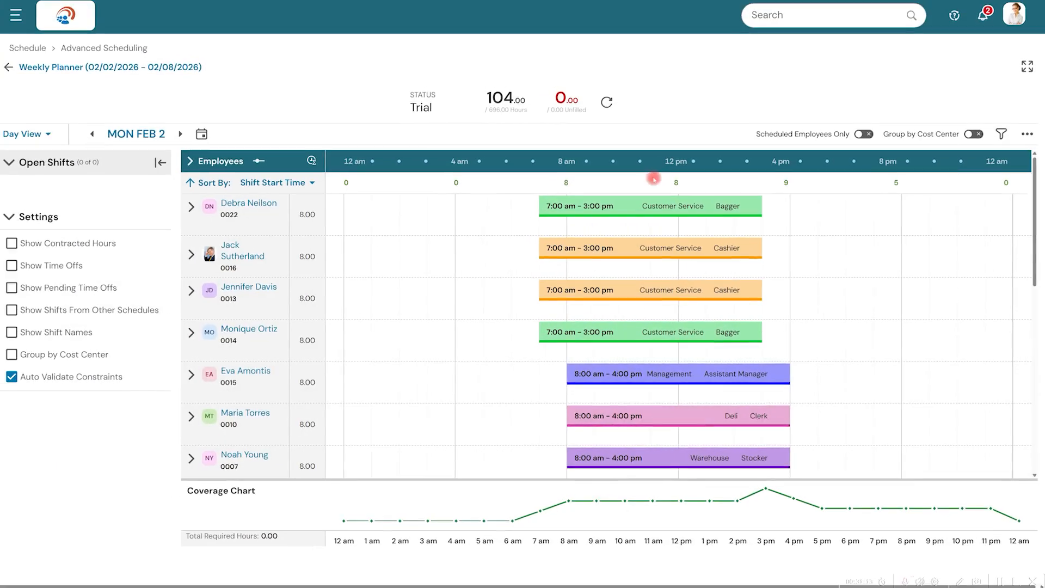
click(184, 137)
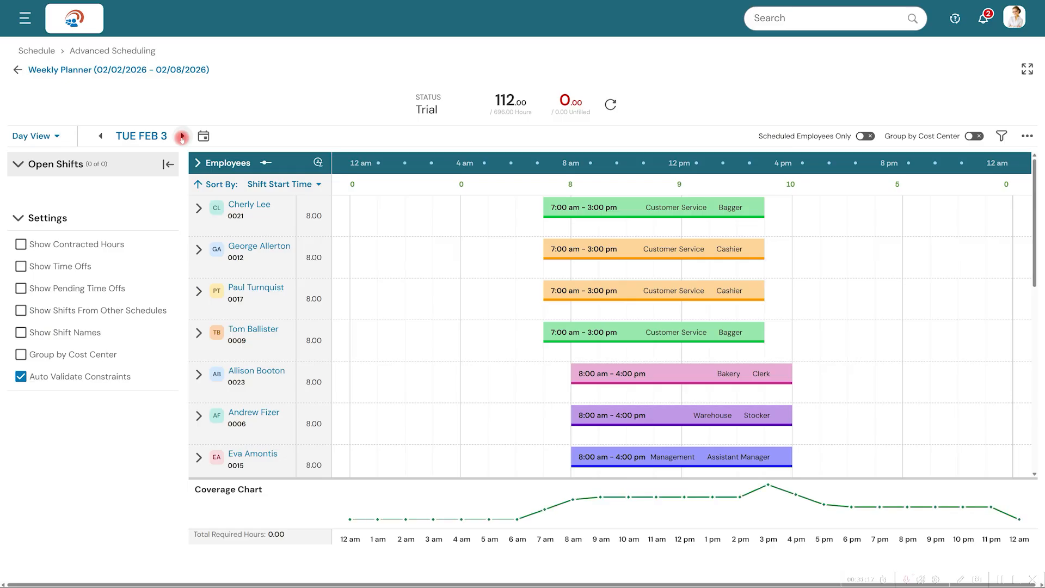
click(183, 138)
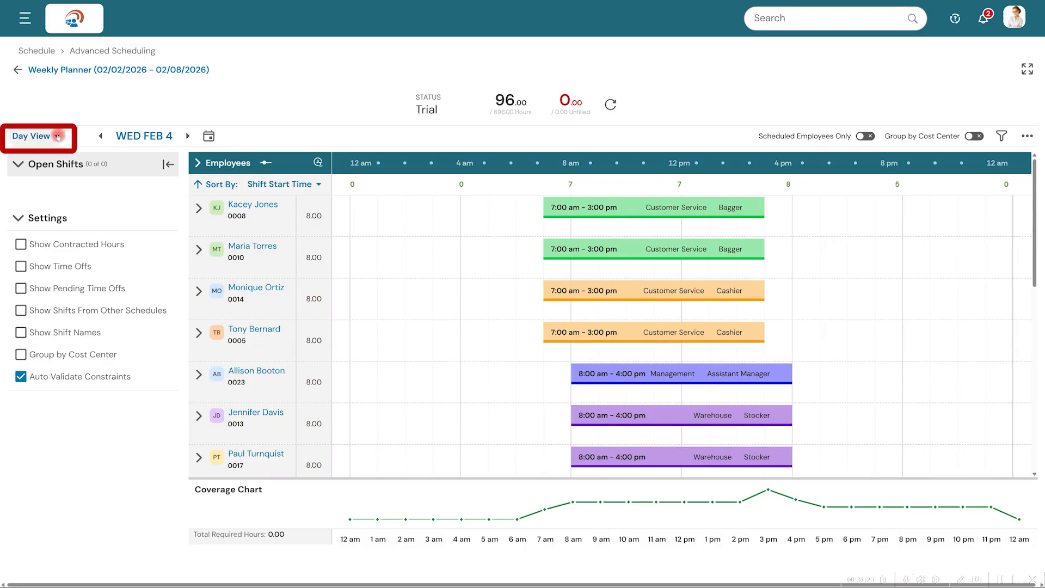
click(36, 136)
click(54, 188)
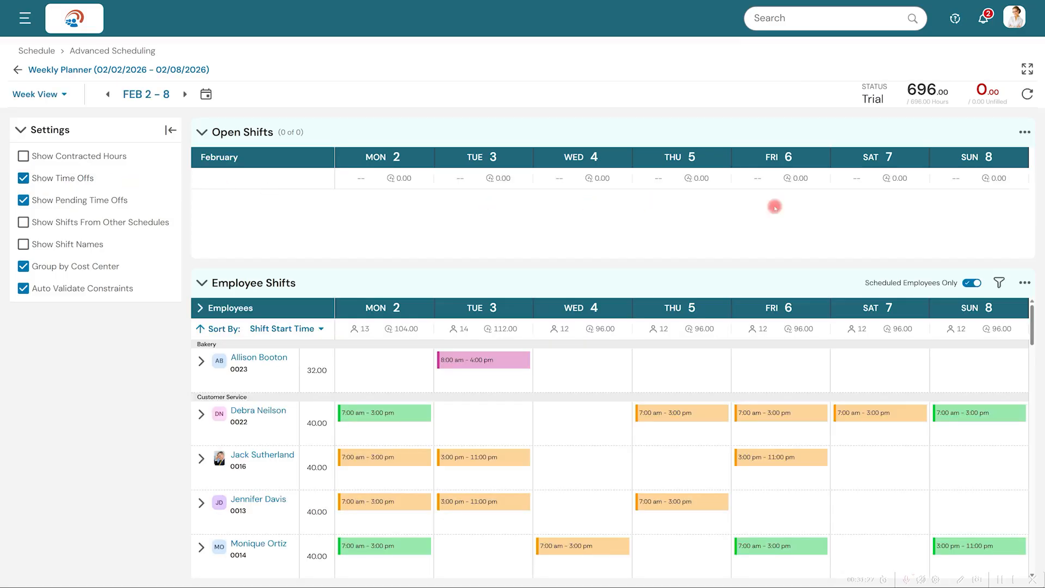
- Post the Weekly Planner schedule for 02/02/2026 – 02/08/2026
click(1024, 284)
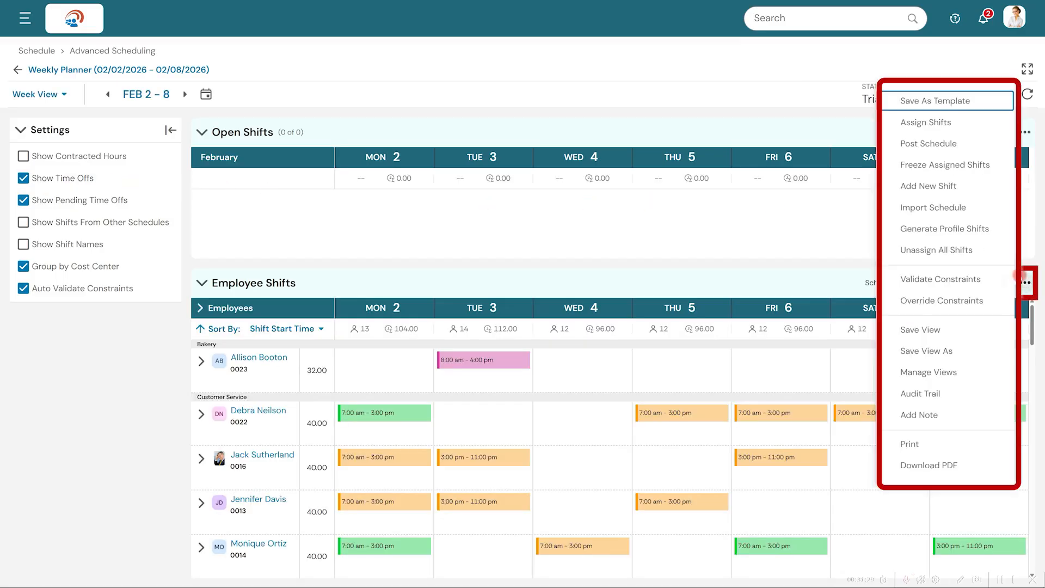
click(951, 143)
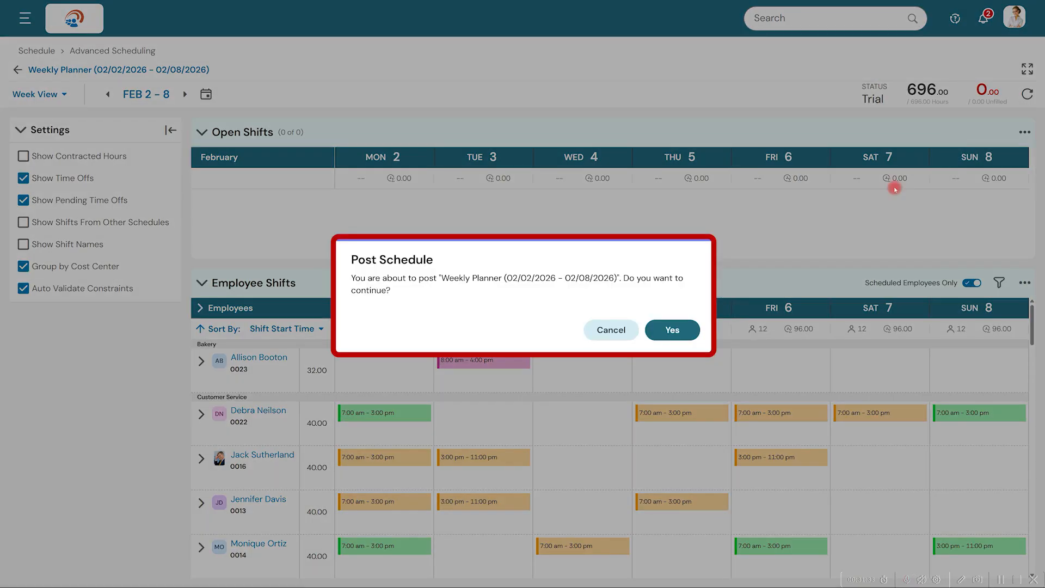
click(673, 330)
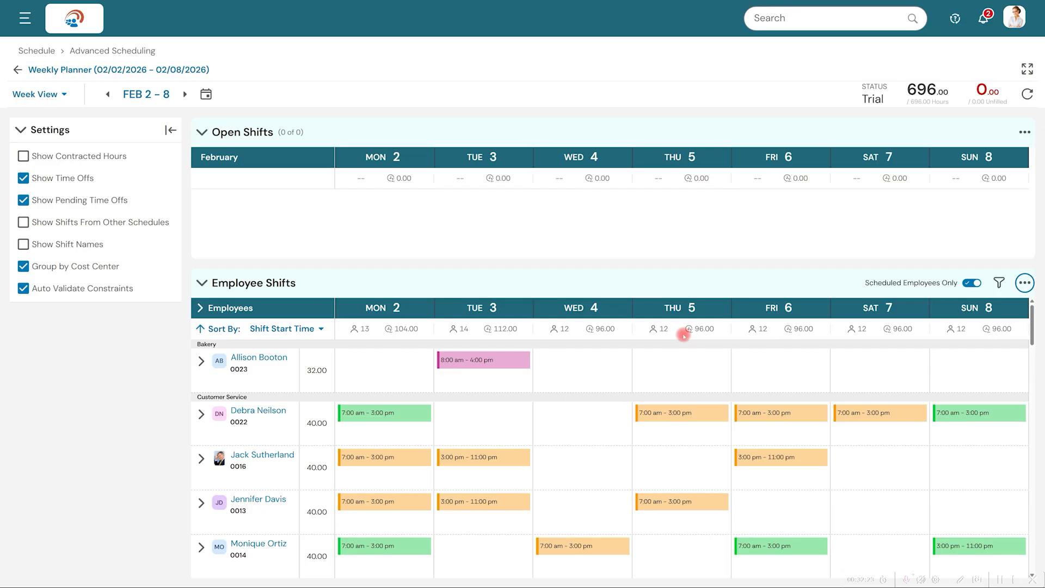
- From the dashboard's Open Shifts widget, inspect the 01/28/2026 shift's details and its qualified employees, and close them without assigning anyone
click(82, 21)
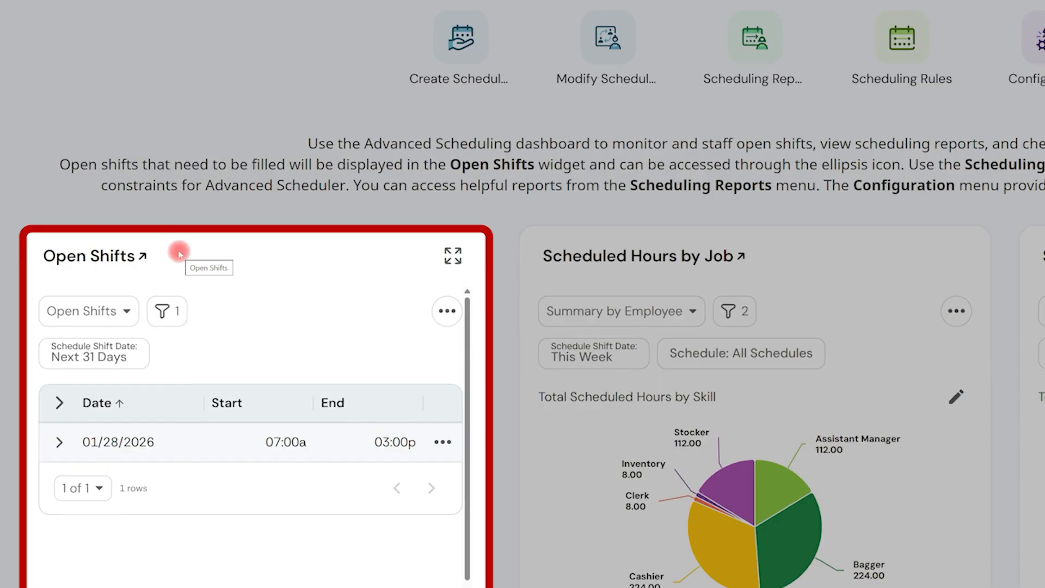
click(443, 441)
click(467, 488)
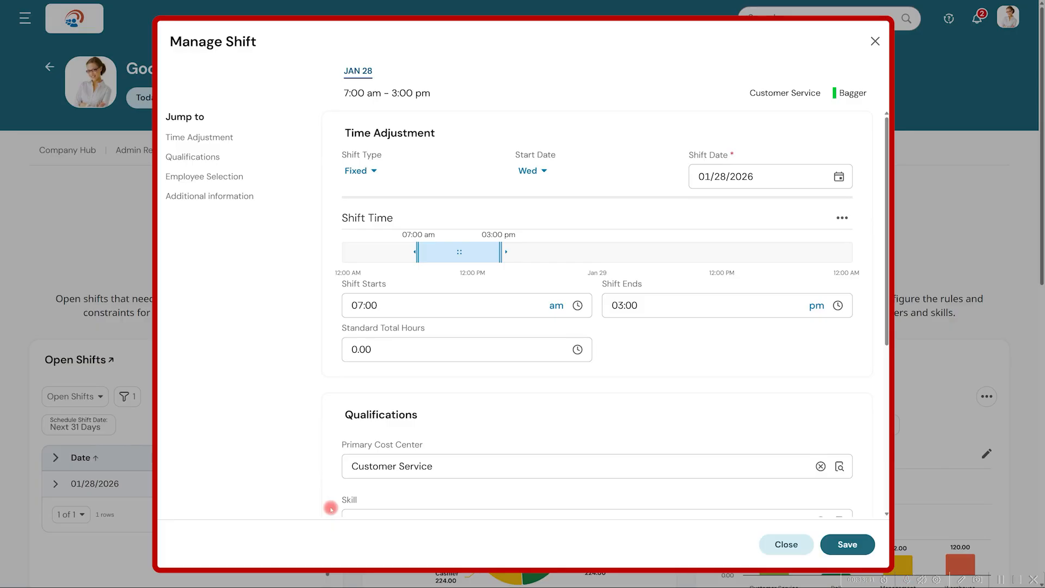
scroll(330, 508, down, 5)
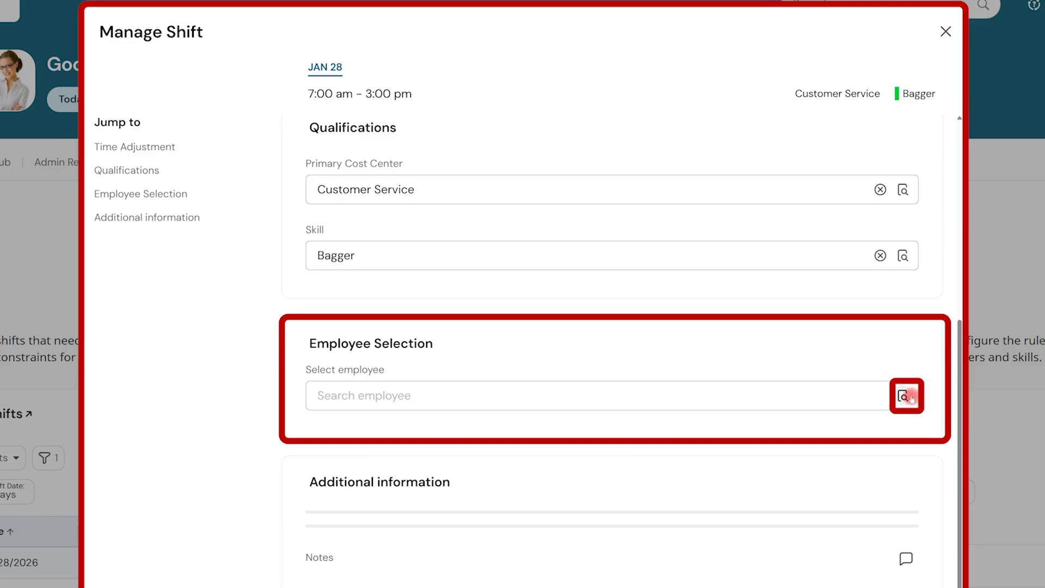
click(905, 396)
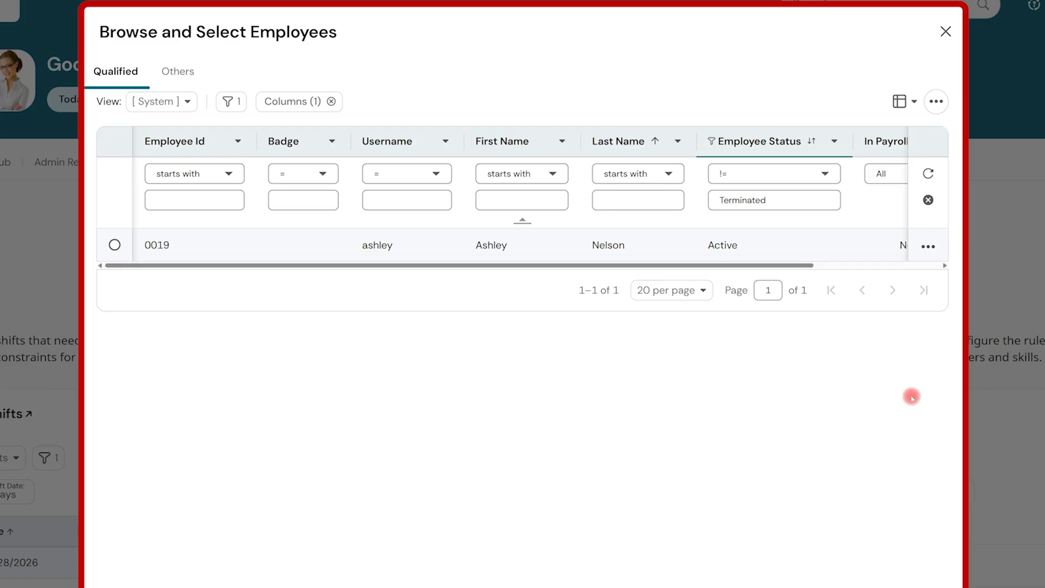
click(944, 32)
- Open the Weekly Planner schedule starting 01/26/2026 in its week view from the dashboard's schedule list
scroll(874, 44, down, 3)
scroll(874, 44, down, 4)
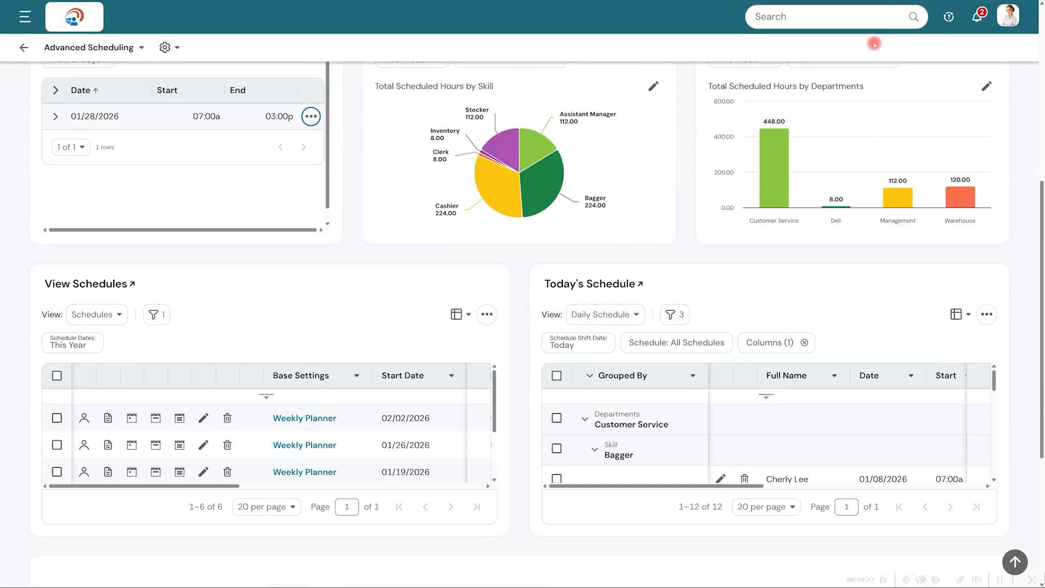
click(155, 445)
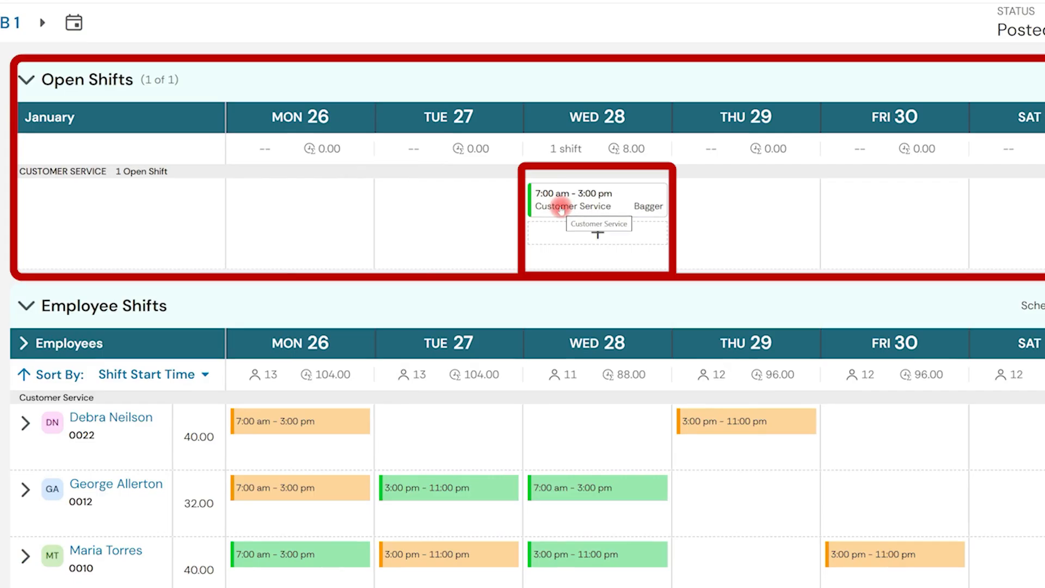
- Choose Wednesday January 28's 7:00 am – 3:00 pm Bagger open shift for posting and select the employee found by the qualification check
click(561, 208)
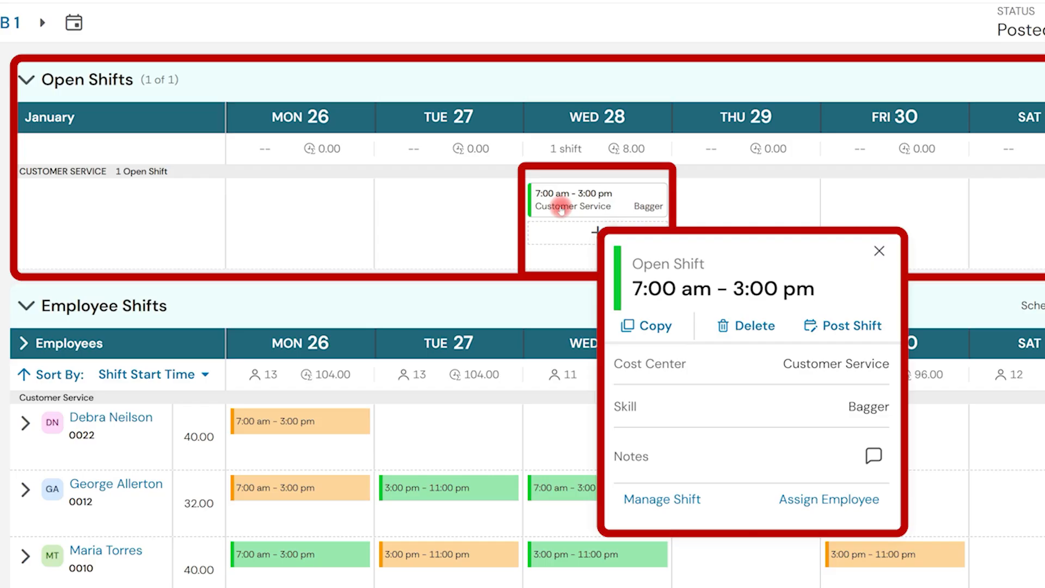
click(852, 325)
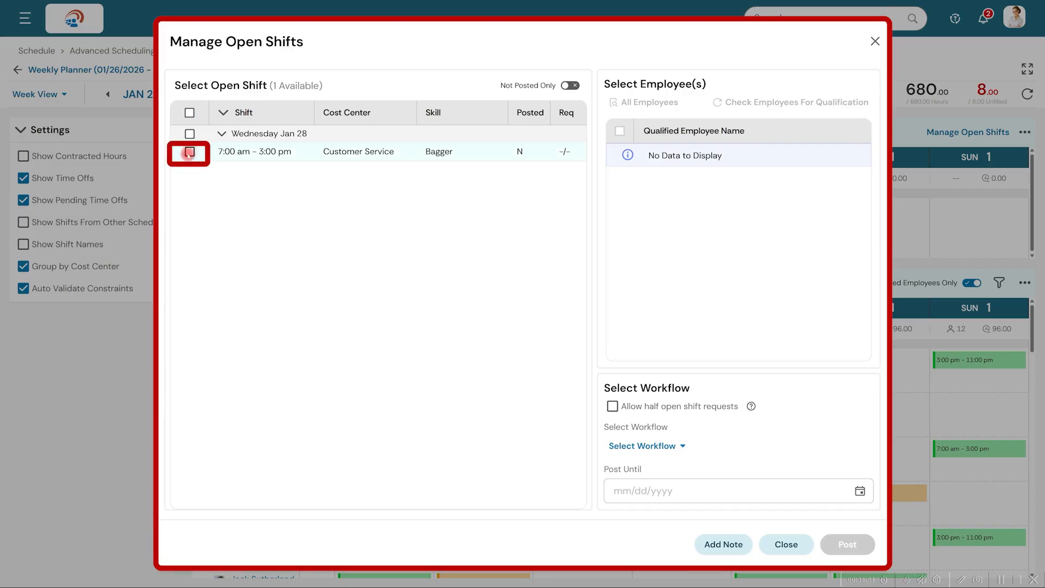
click(190, 152)
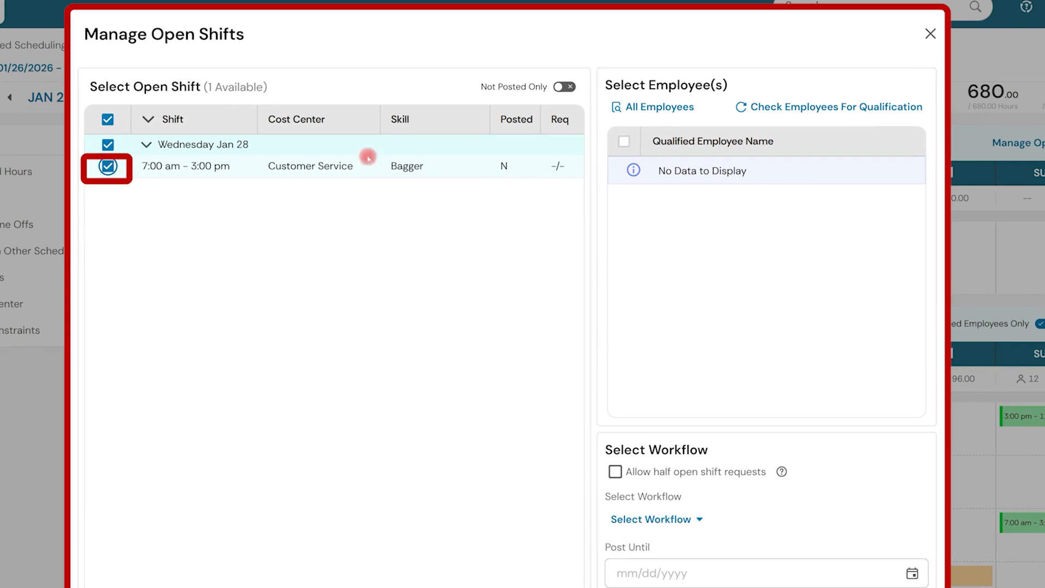
click(765, 106)
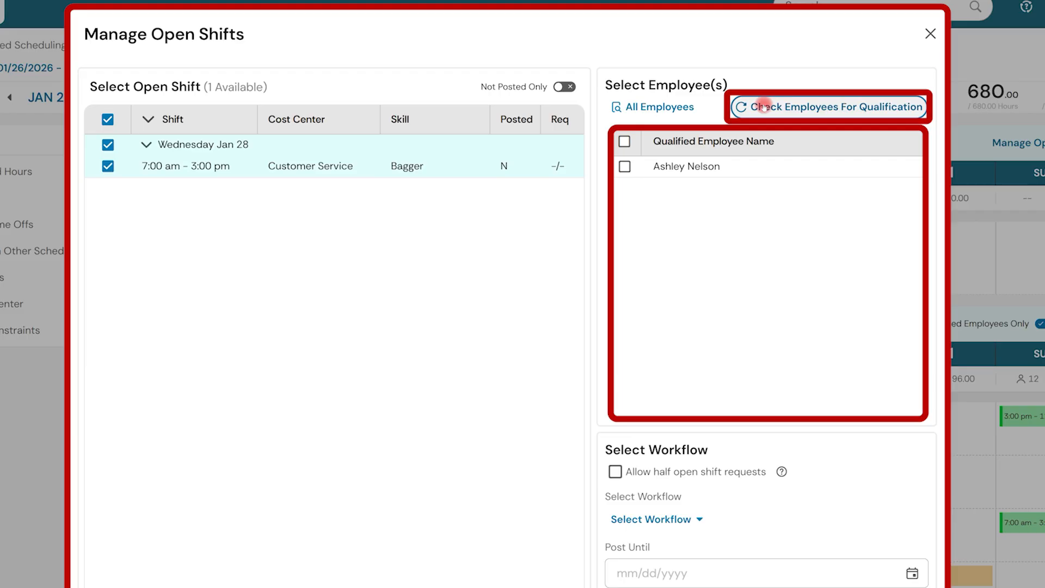
click(625, 166)
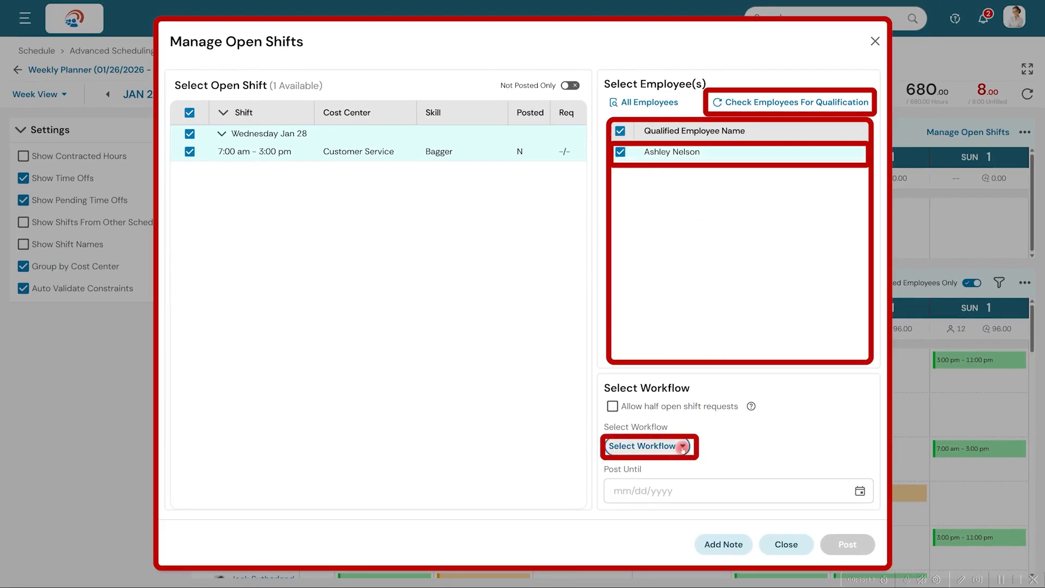
- Apply the Open Shift Request Workflow to the selected open shift and post it
click(683, 447)
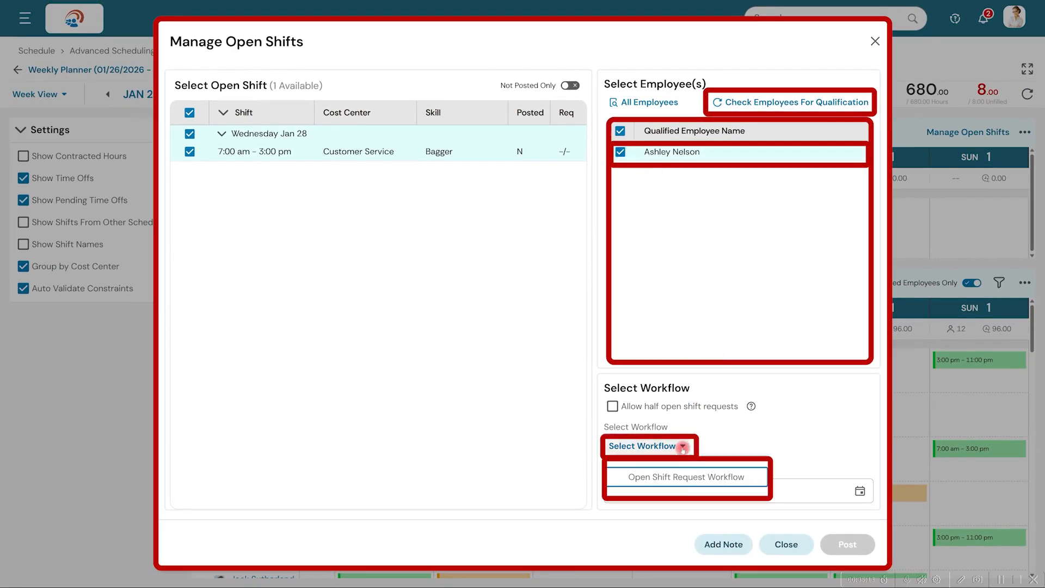
click(683, 478)
click(867, 551)
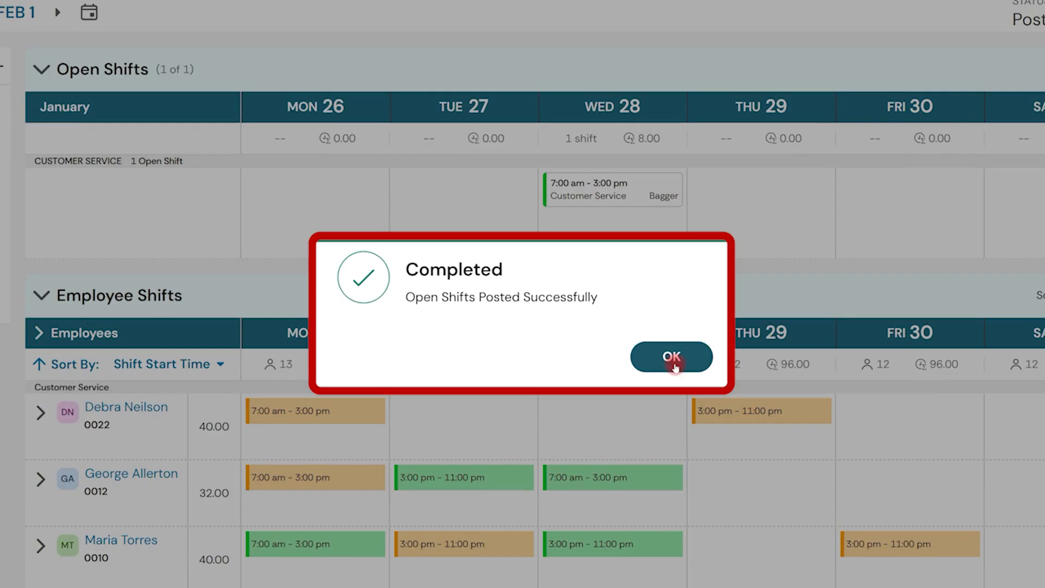
click(673, 364)
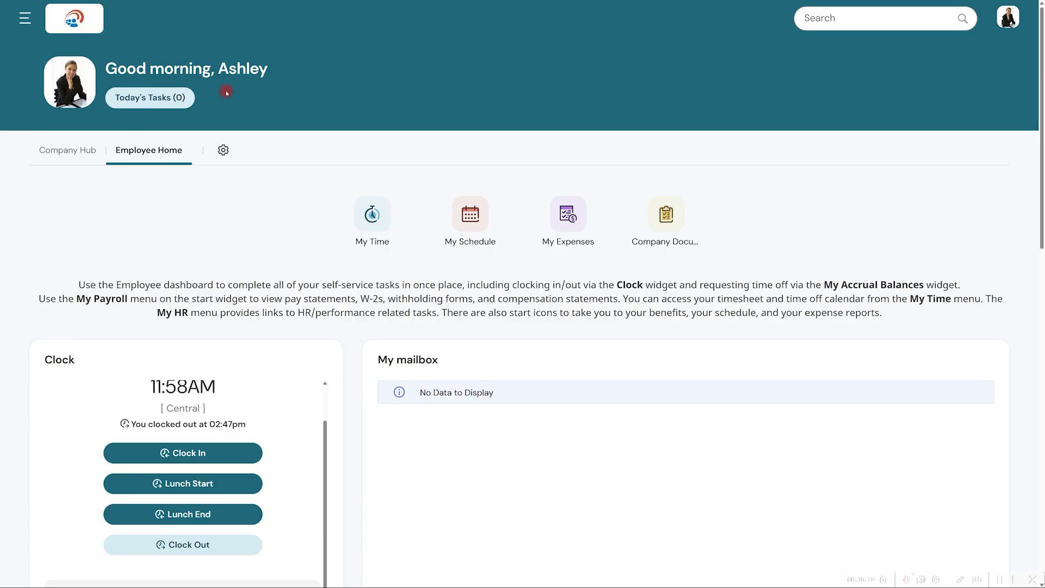
- Examine the employee dashboard's January 2026 schedule calendar, checking January 7, January 3, the January 1 holiday marker and January 8
scroll(227, 93, down, 8)
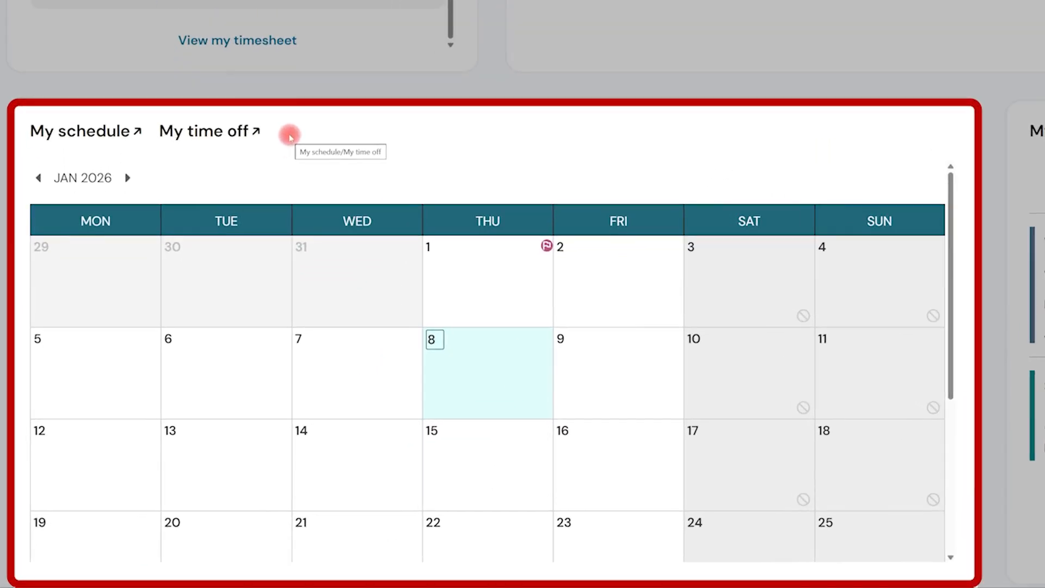
click(354, 385)
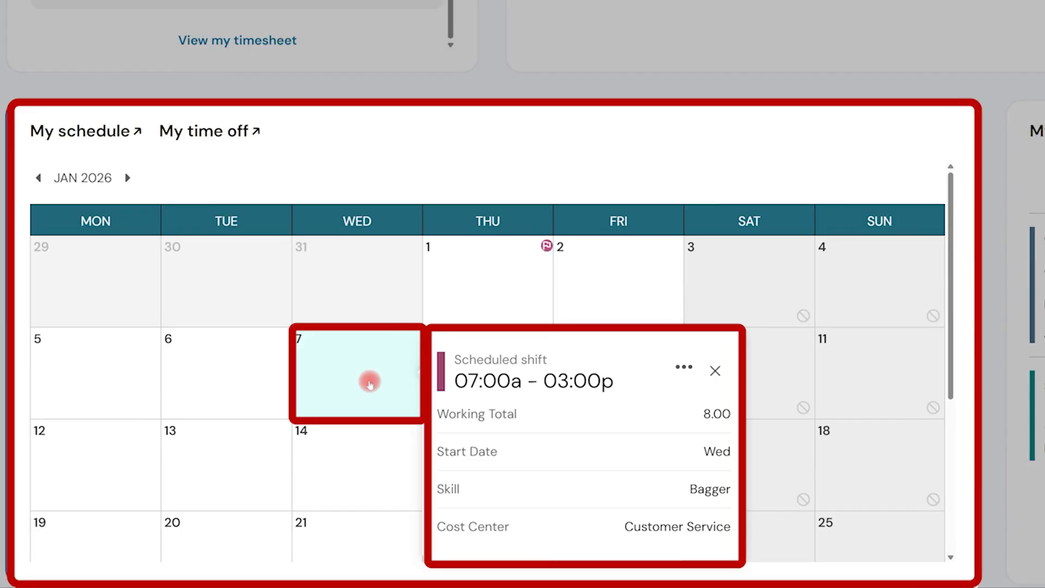
click(727, 288)
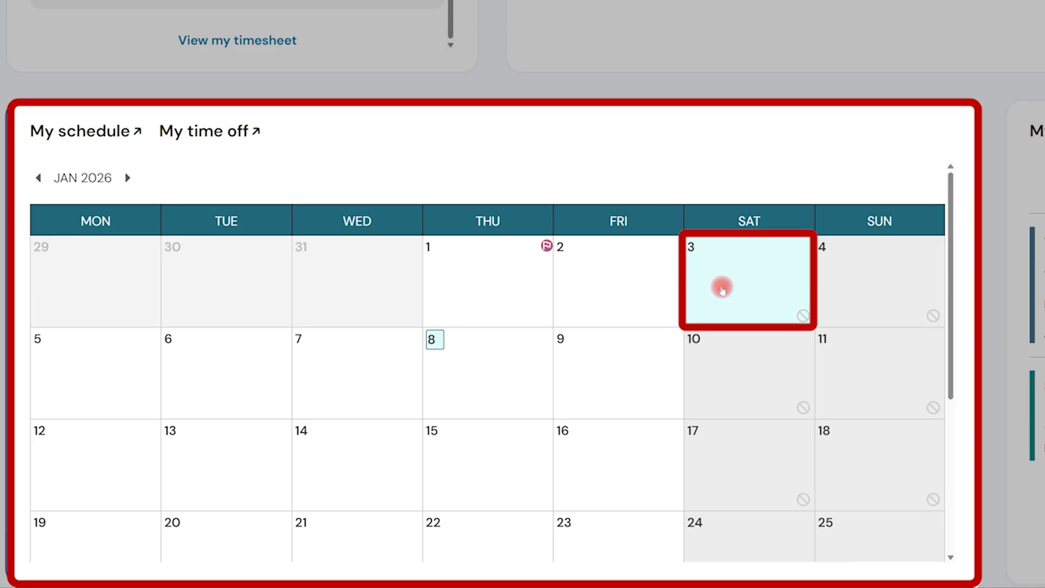
click(547, 247)
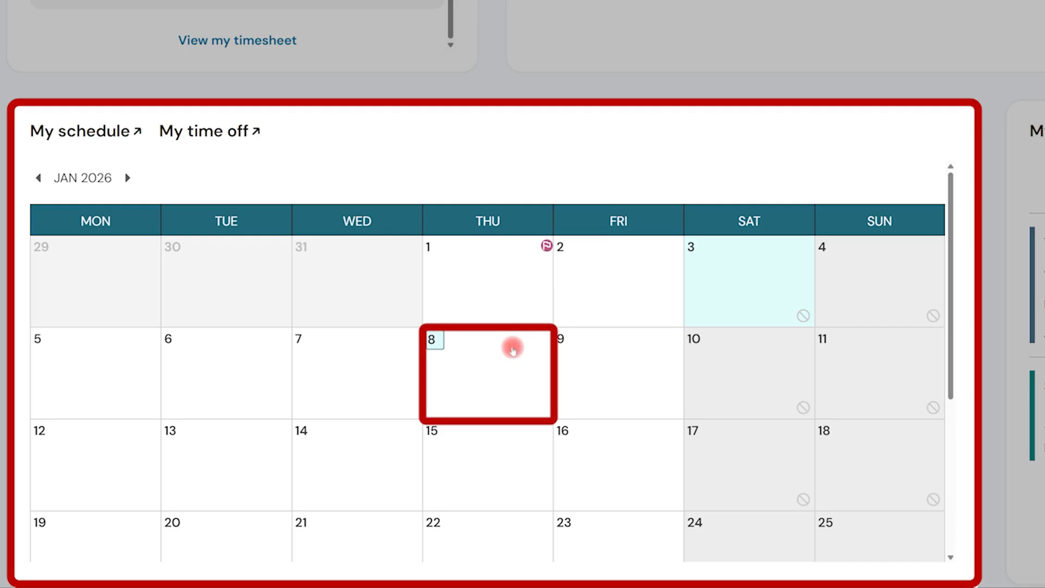
click(512, 350)
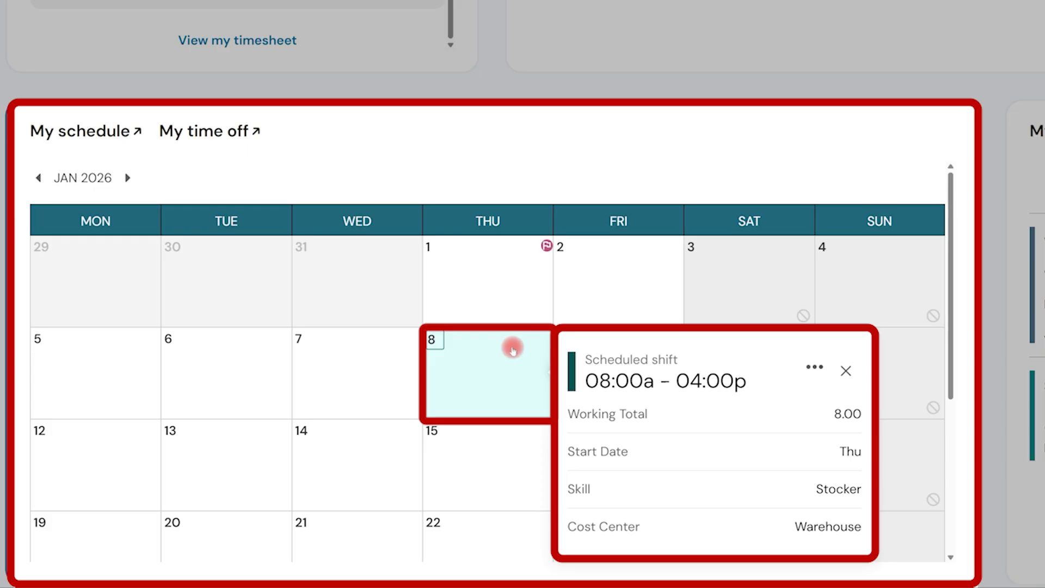
- Open the employee's full schedule from the January 8 shift and expand the details of the January 23 shift
click(806, 374)
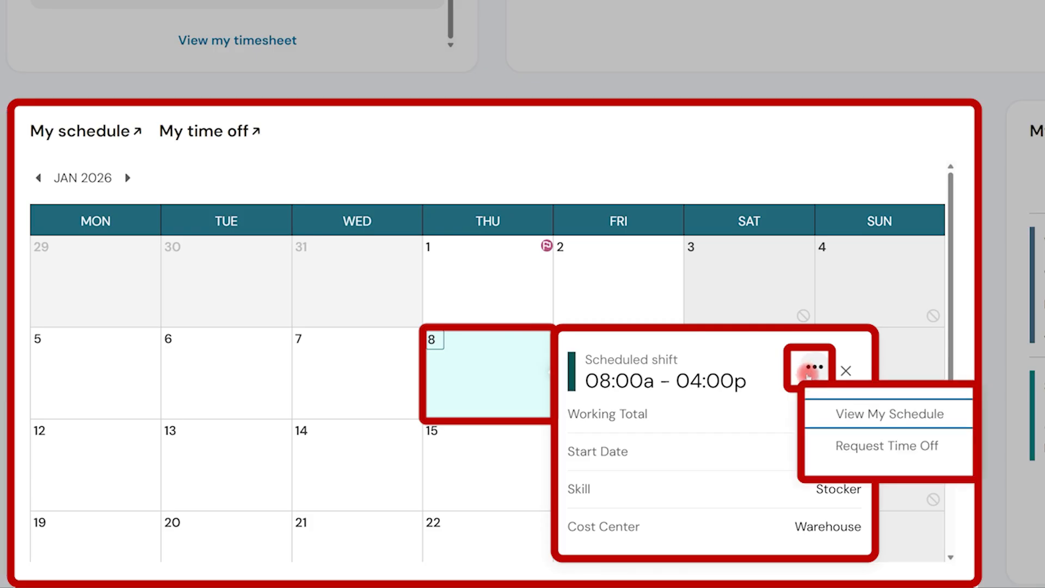
click(816, 416)
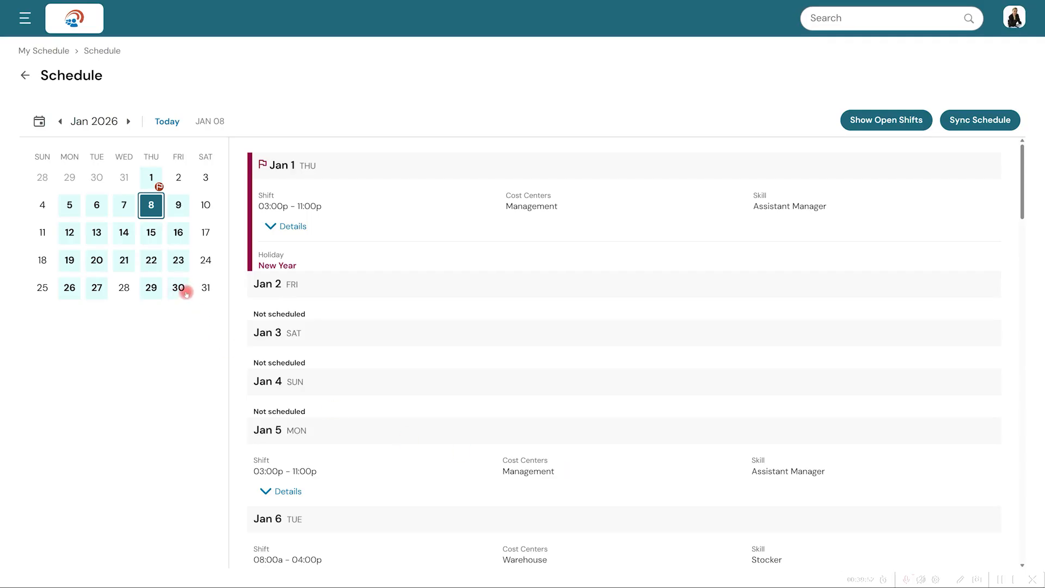
click(179, 262)
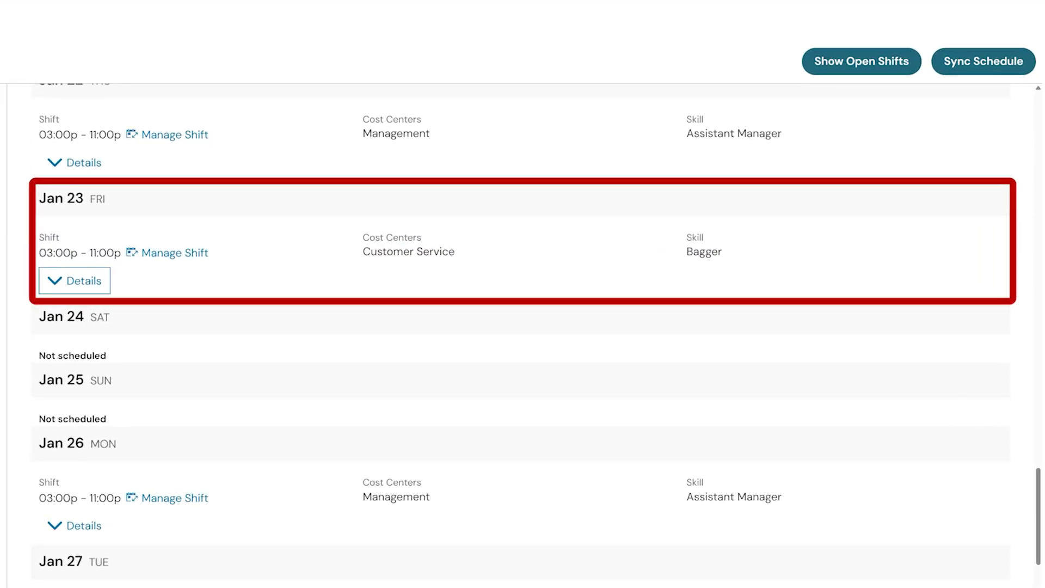
click(53, 280)
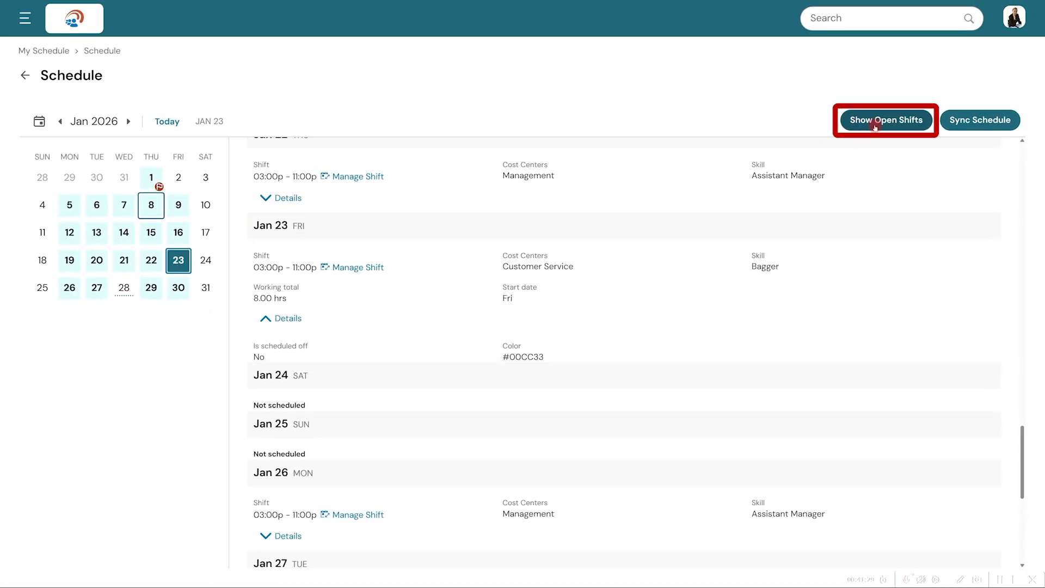
- Show the open shifts and submit a request for the January 28 full shift, 07:00 am – 03:00 pm, in Customer Service
click(874, 123)
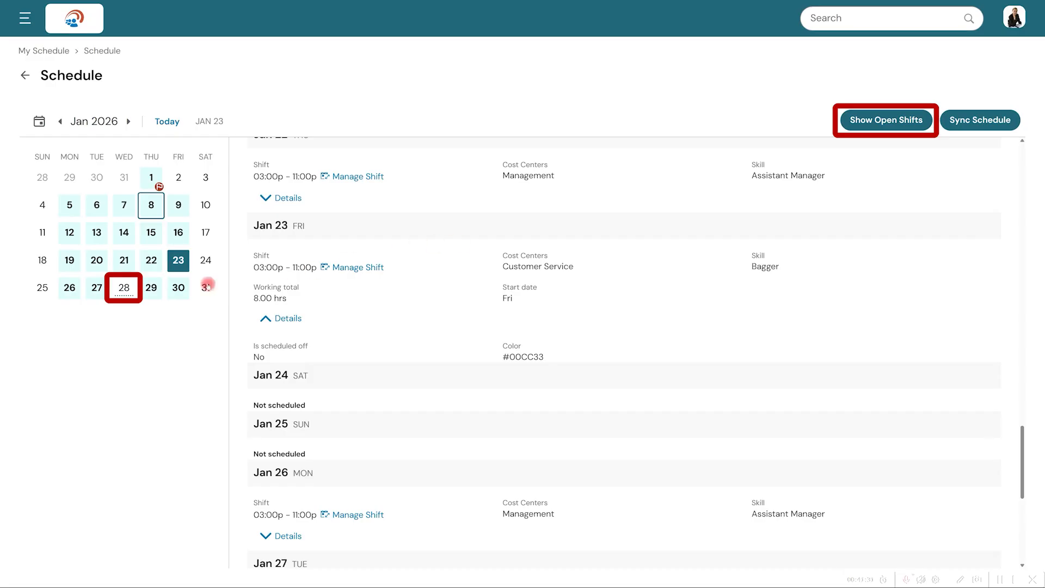
click(124, 289)
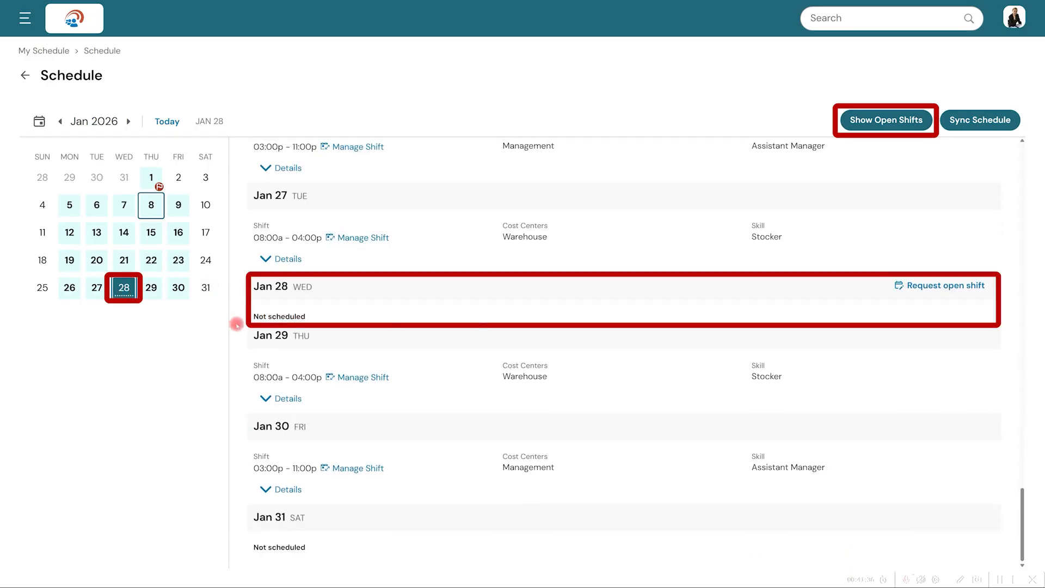
click(977, 286)
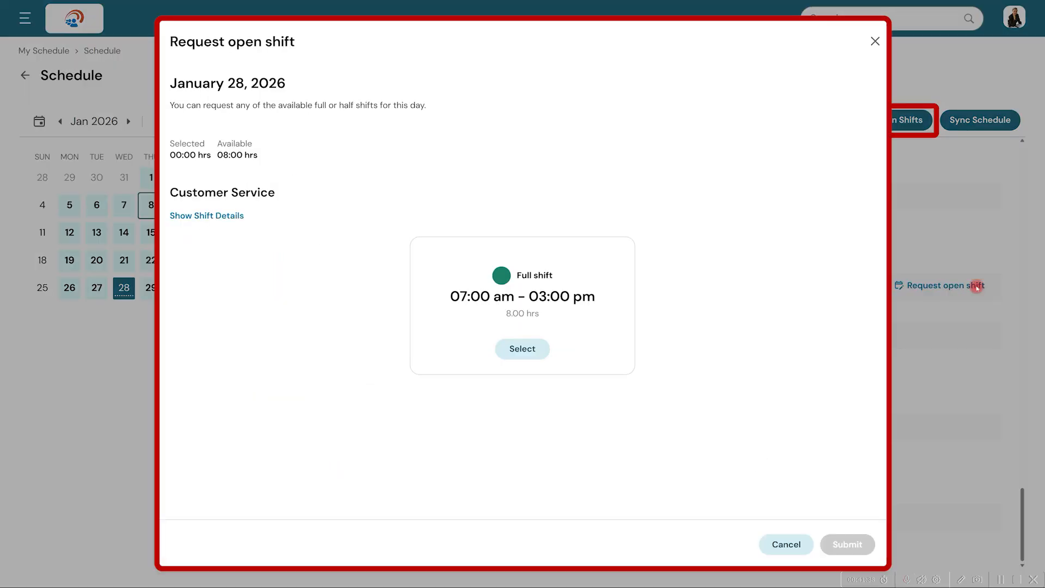
click(522, 349)
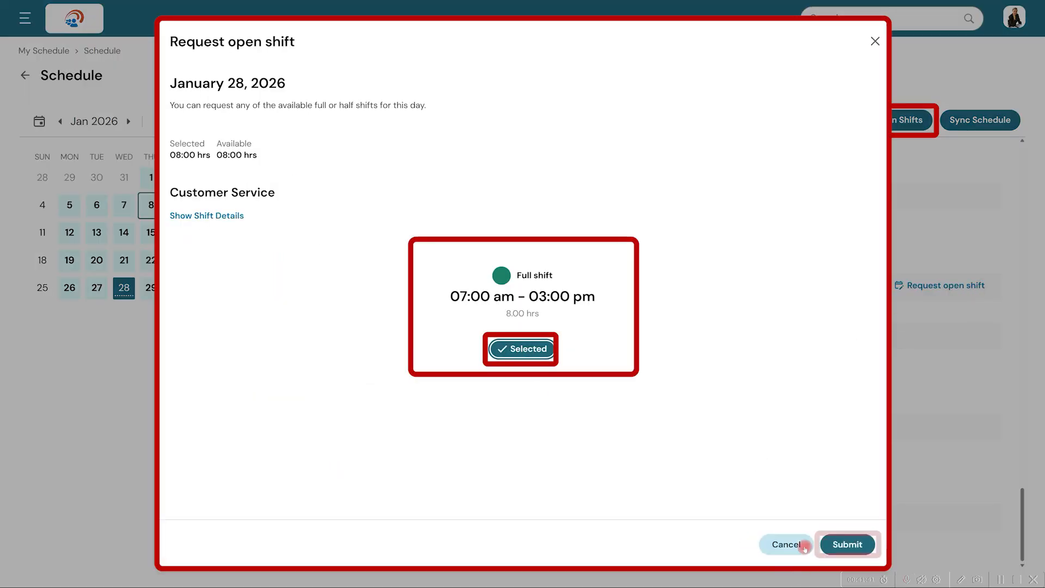
click(839, 547)
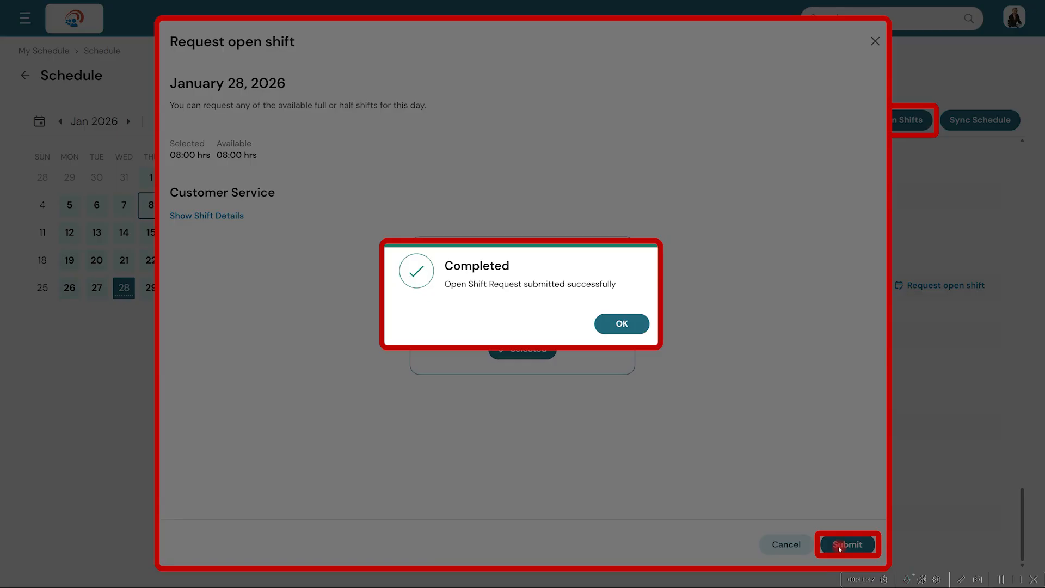
click(633, 322)
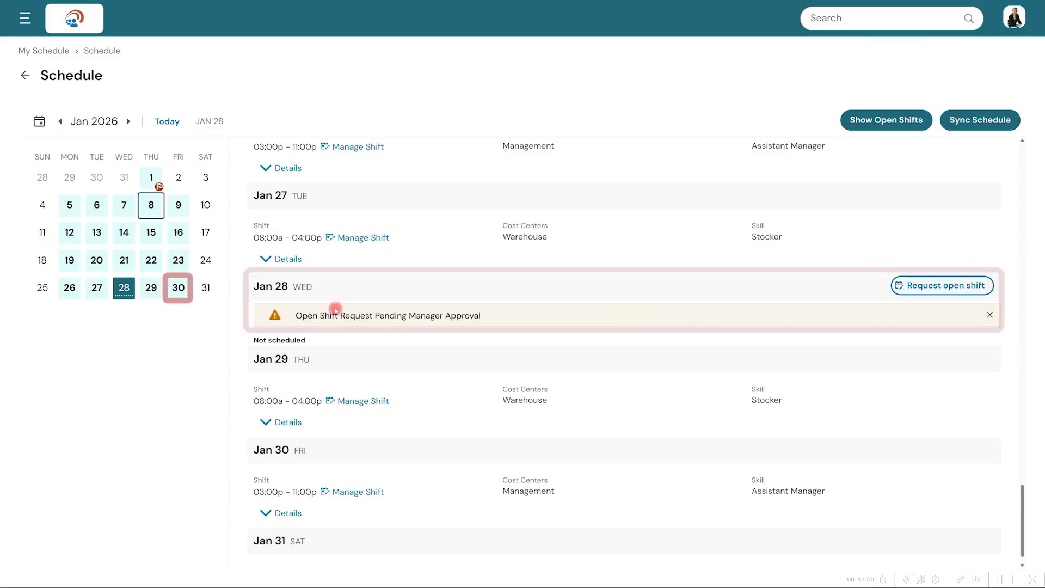
- Submit a coverage request for the full January 30 shift, 03:00 pm – 11:00 pm, to the listed qualified employee
click(178, 288)
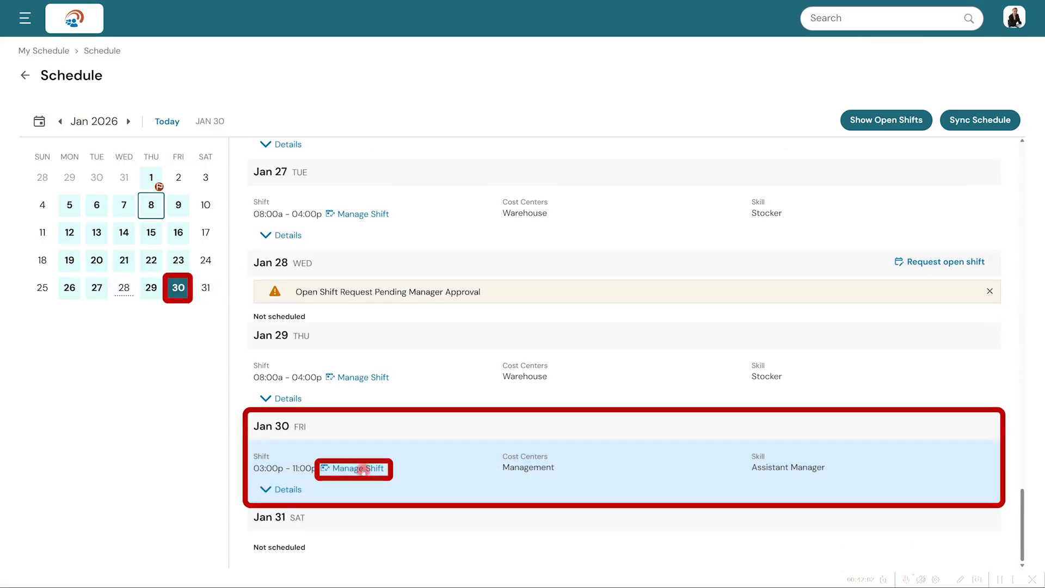
click(360, 468)
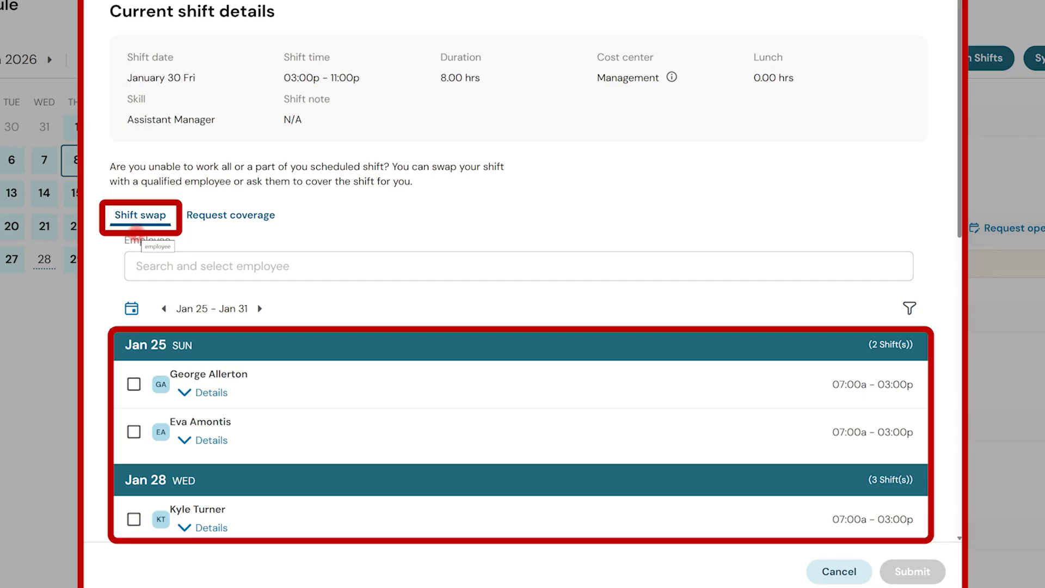
click(212, 217)
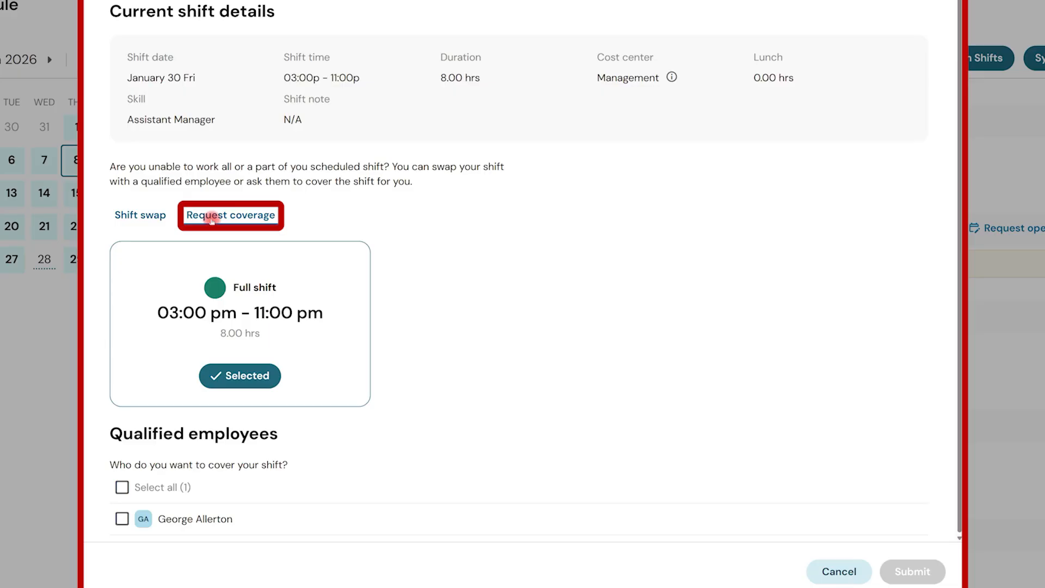
click(122, 519)
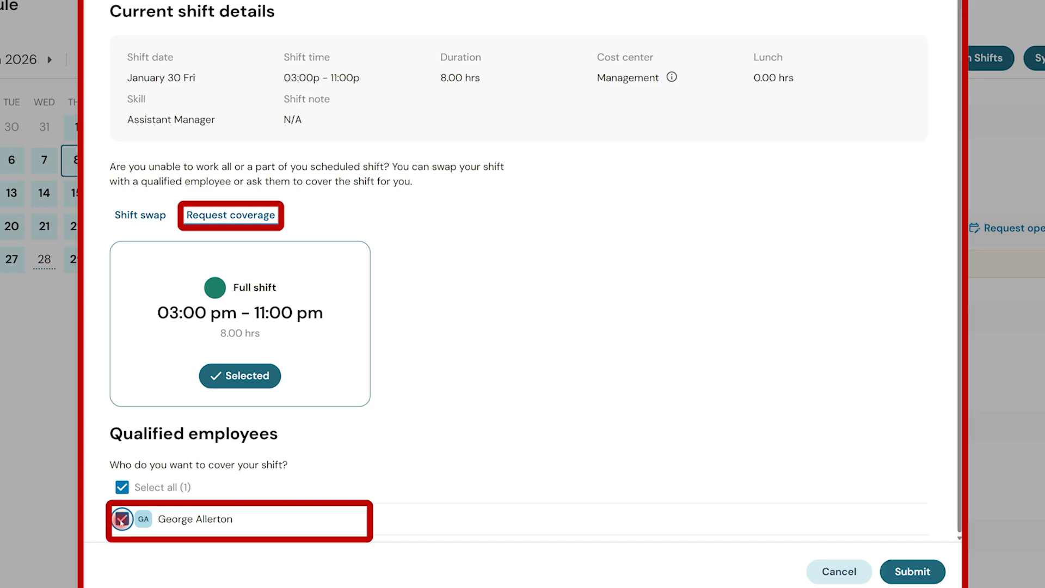
click(919, 571)
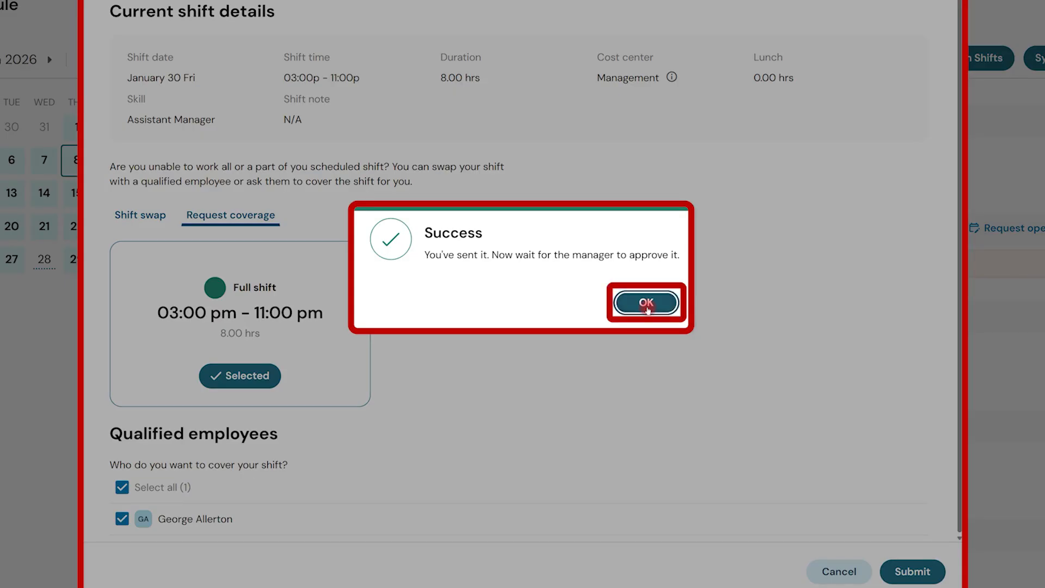
click(648, 308)
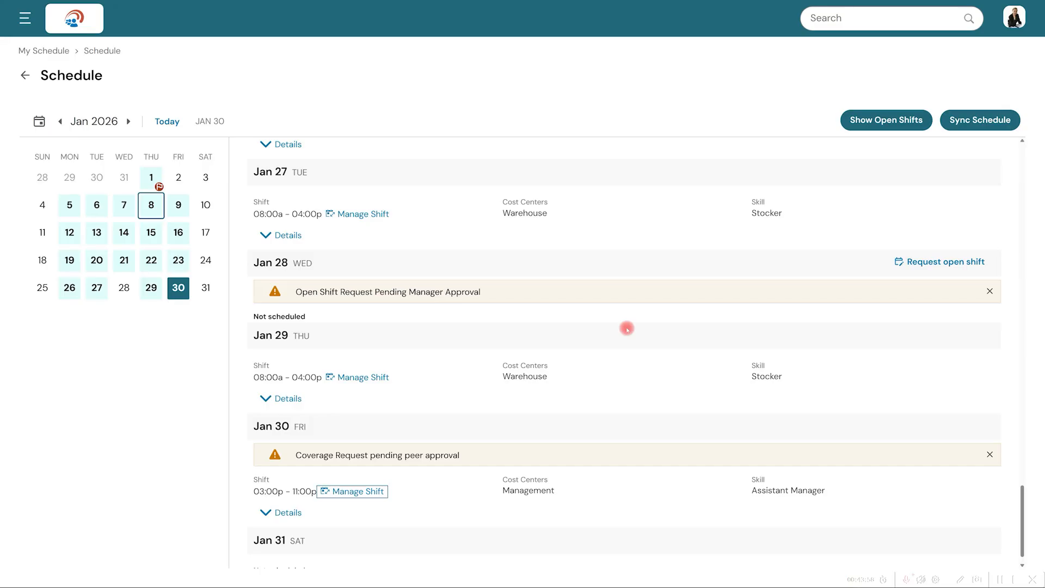